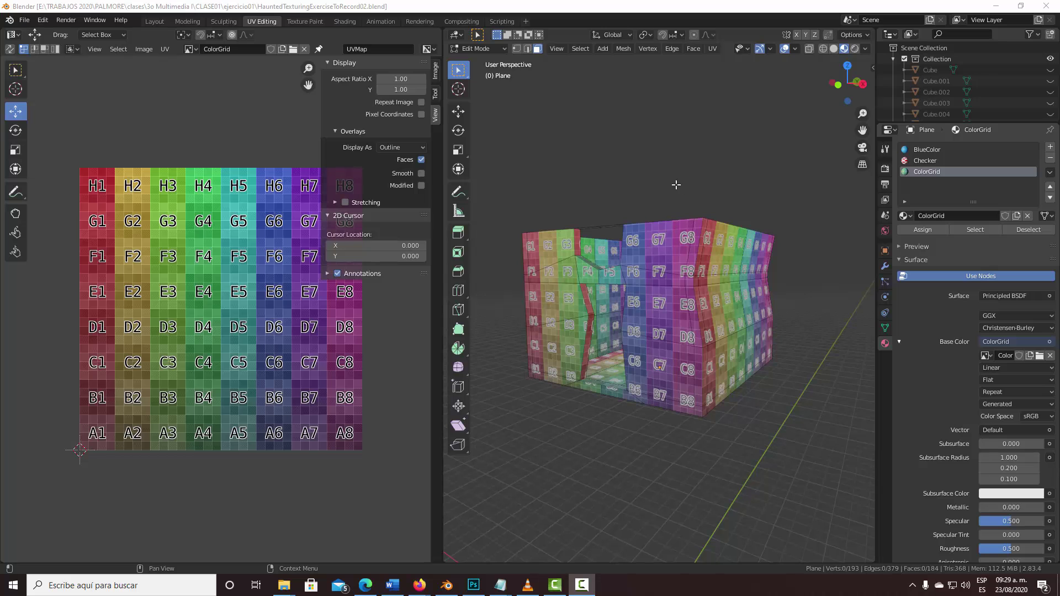
Step: Select every element of the house mesh so its whole UV layout shows over the ColorGrid
mouse_move(630, 170)
middle_mouse_down()
mouse_move(689, 186)
mouse_move(657, 167)
mouse_move(665, 184)
middle_mouse_up()
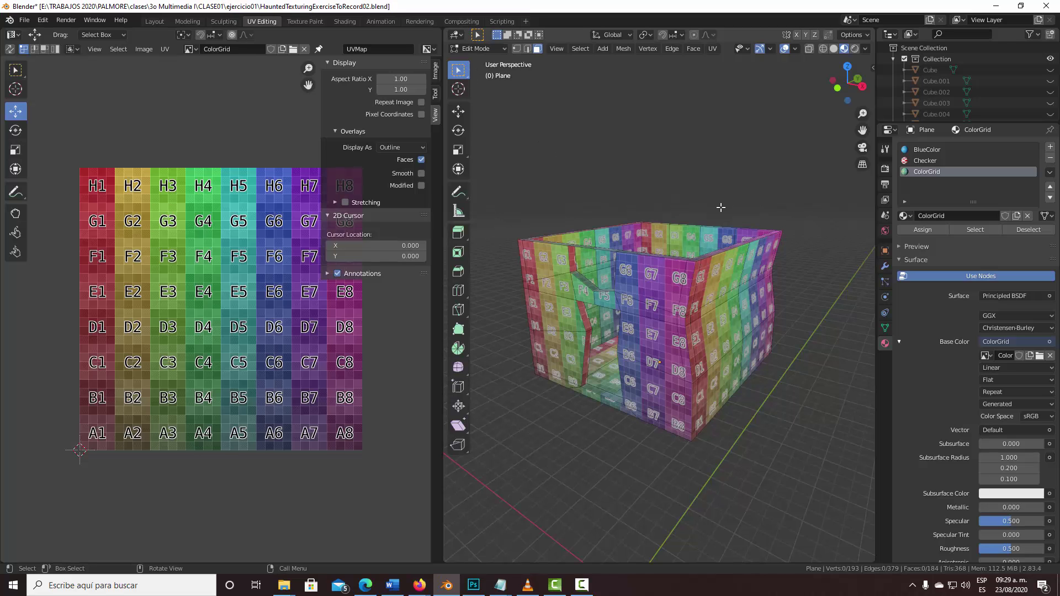
key("a")
mouse_move(697, 185)
middle_mouse_down()
mouse_move(703, 193)
mouse_move(672, 211)
middle_mouse_up()
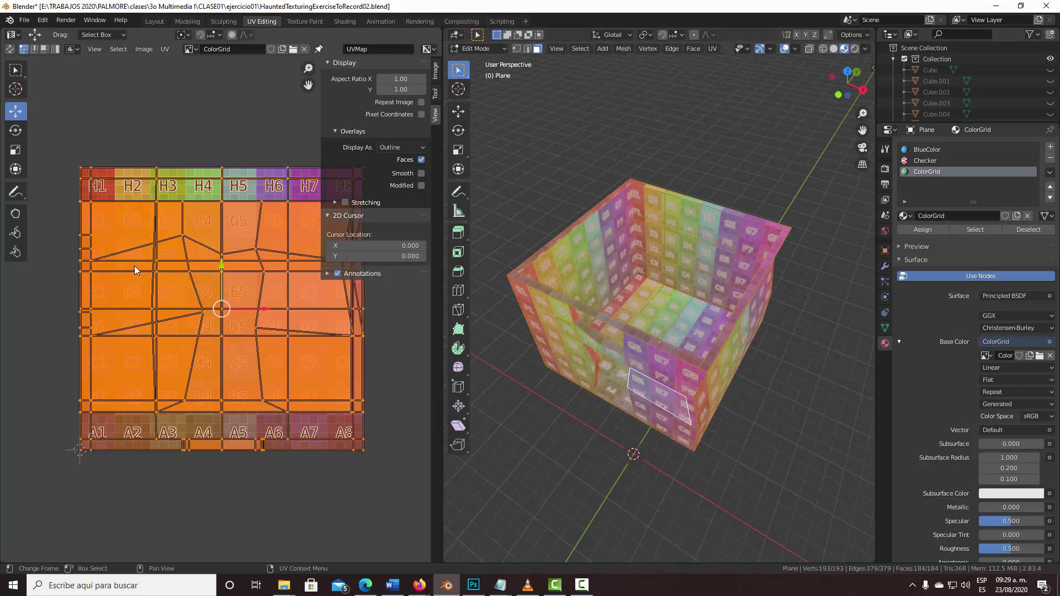
middle_click_drag(191, 139, 151, 178)
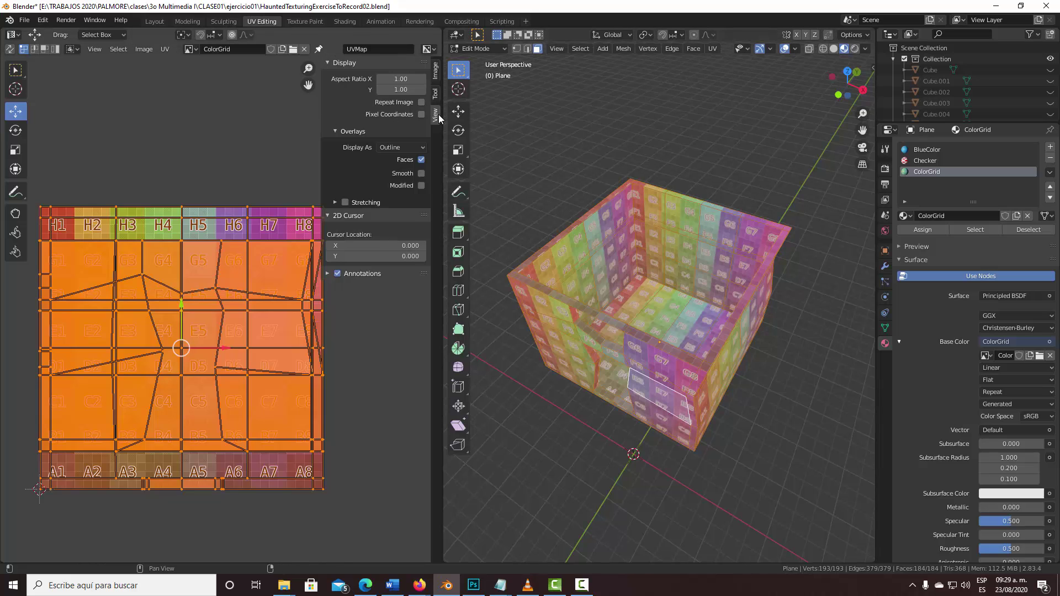
Step: Clear the UV selection and check the ColorGrid image settings in the sidebar
left_click(201, 106)
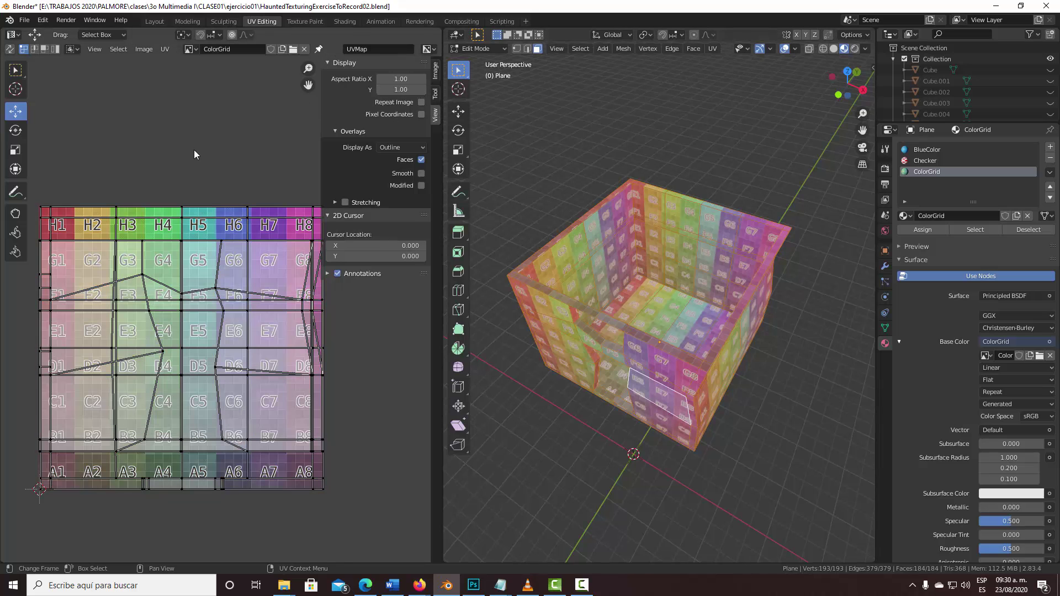
left_click(436, 72)
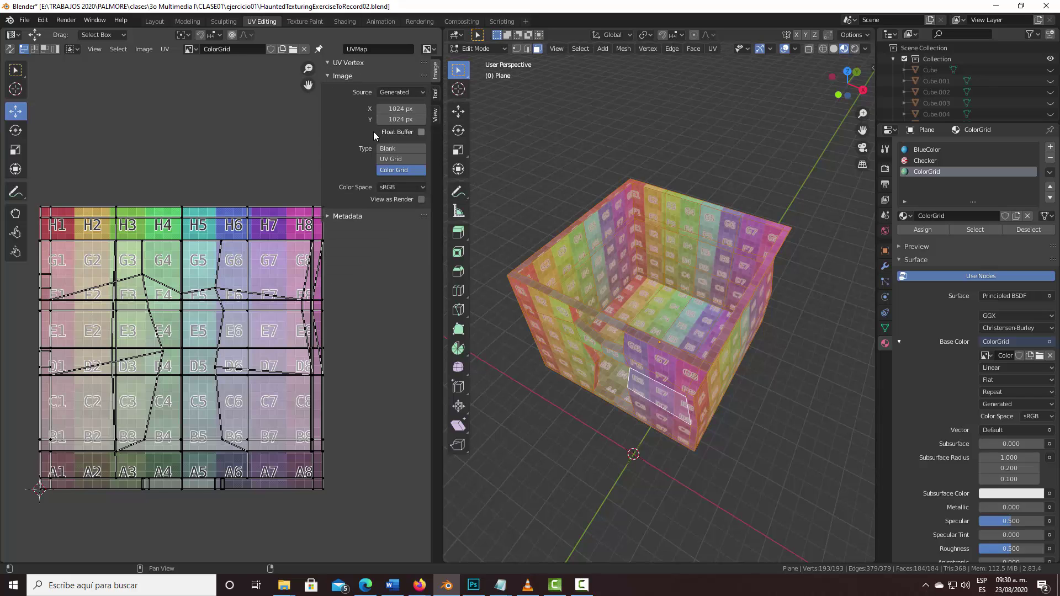
key("n")
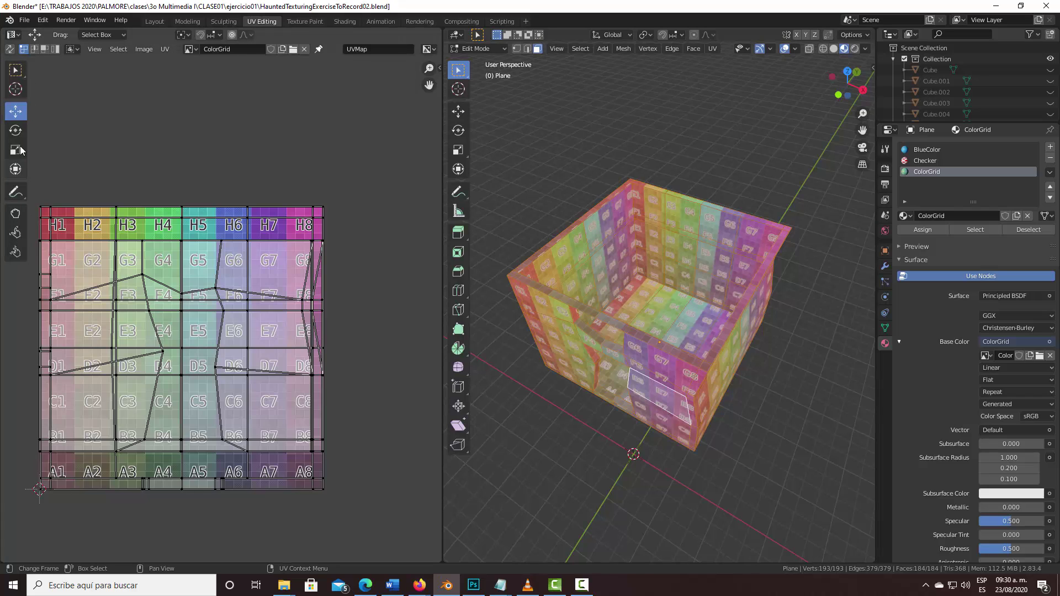
Step: Show the UV editor's View sidebar tab with the Overlays panel expanded
key("n")
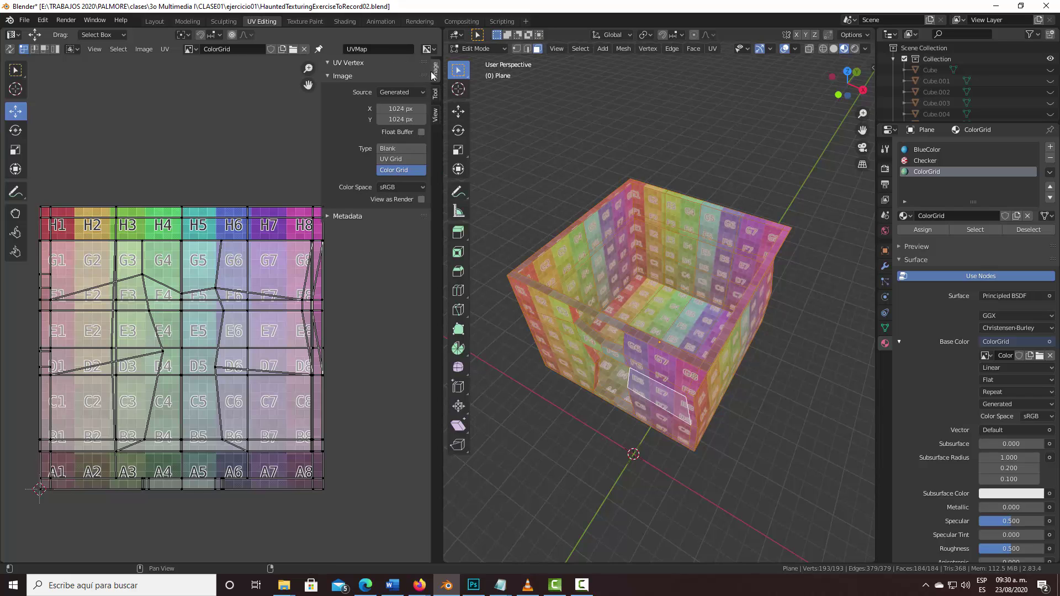
left_click(436, 115)
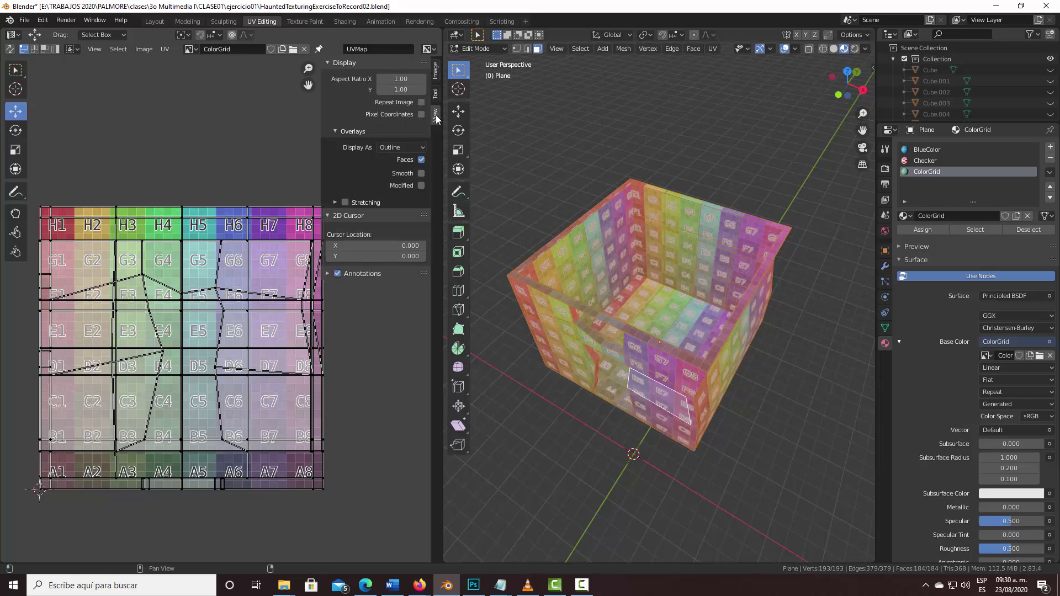
left_click(335, 131)
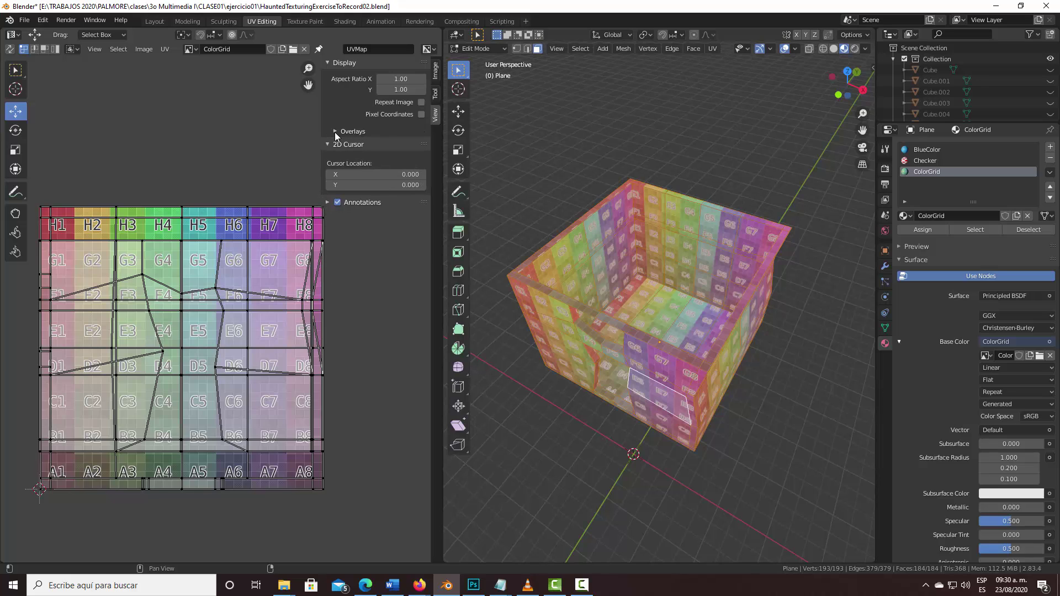
left_click(335, 133)
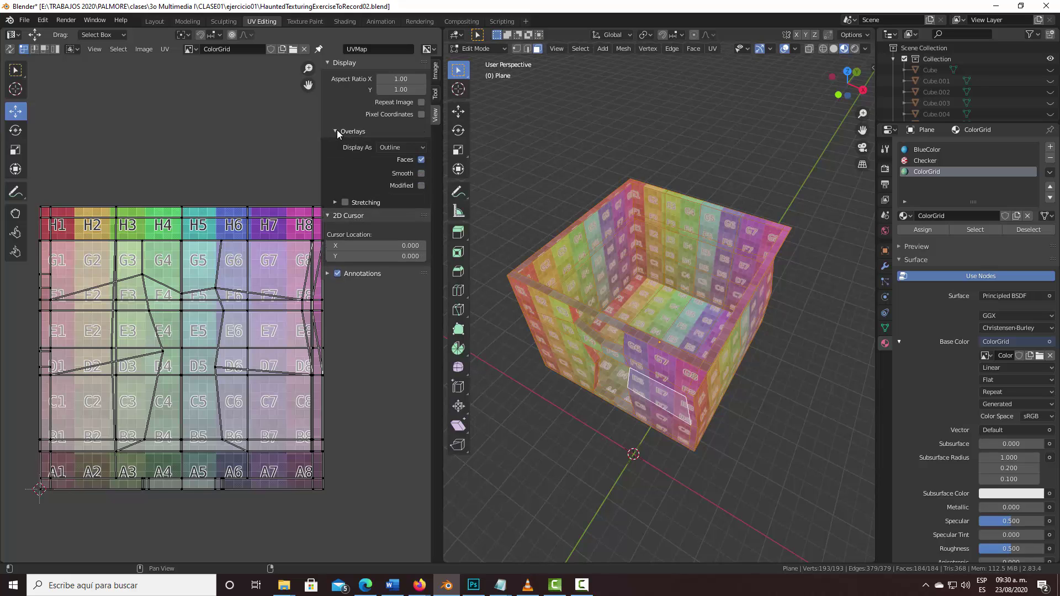
Step: Enable Stretching in the UV overlays so the house's UV faces show distortion colours
left_click(346, 202)
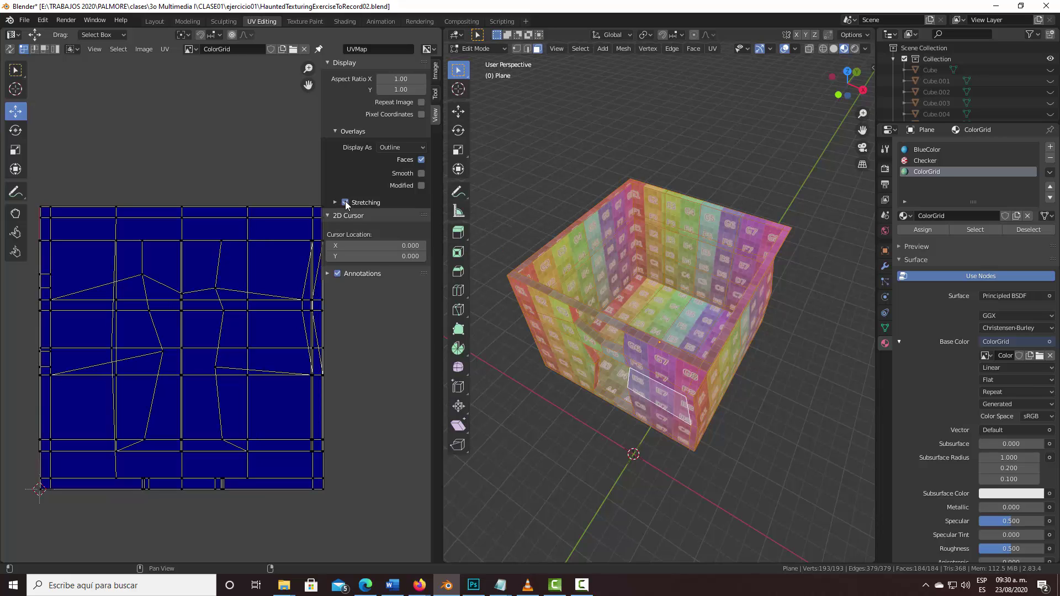
scroll(243, 157, "down", 1)
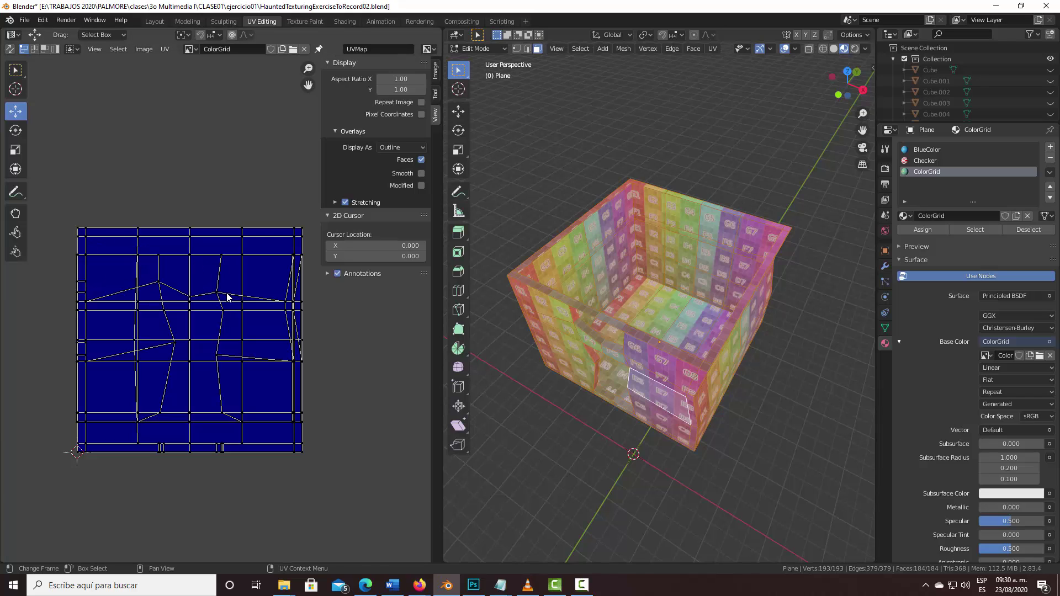
scroll(227, 297, "up", 1)
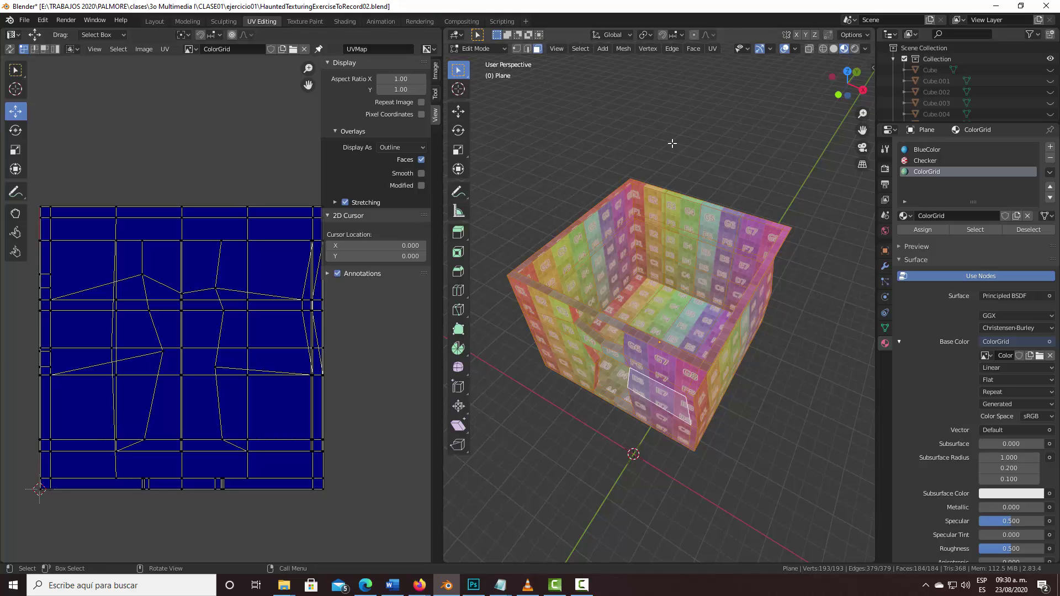
middle_click_drag(659, 276, 636, 234)
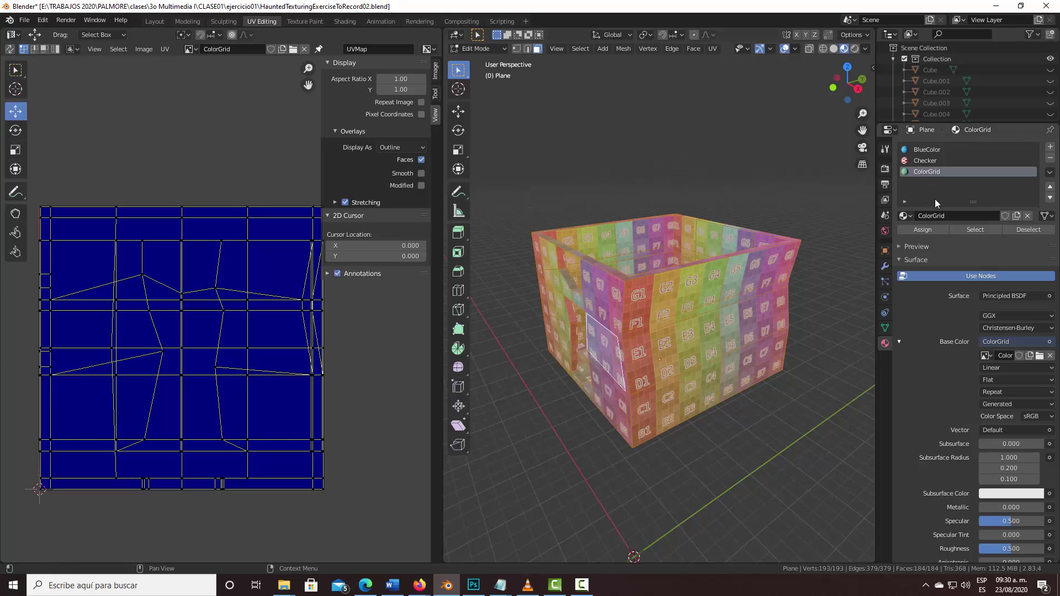
Step: Add a new material slot to the house with a new material named WallMaterial
left_click(1051, 150)
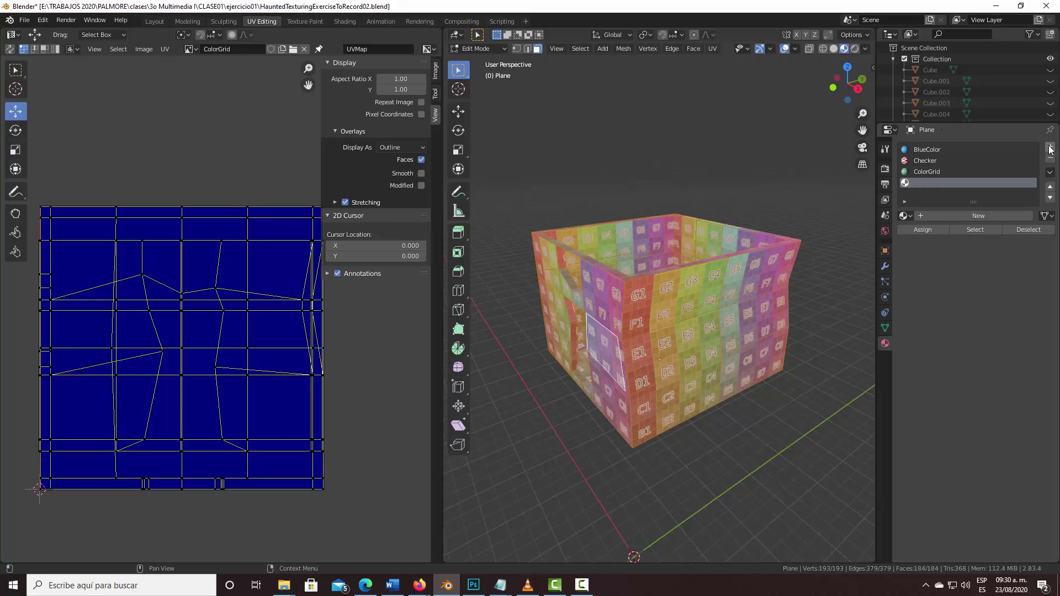
left_click(966, 214)
double_click(959, 215)
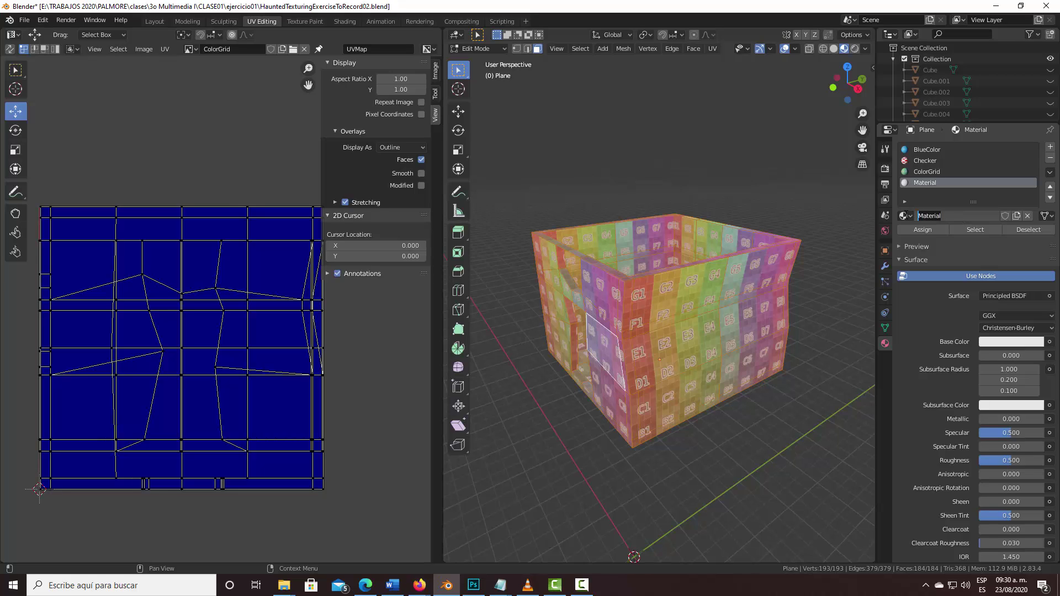
type("Wal")
type("lMater")
key("Return")
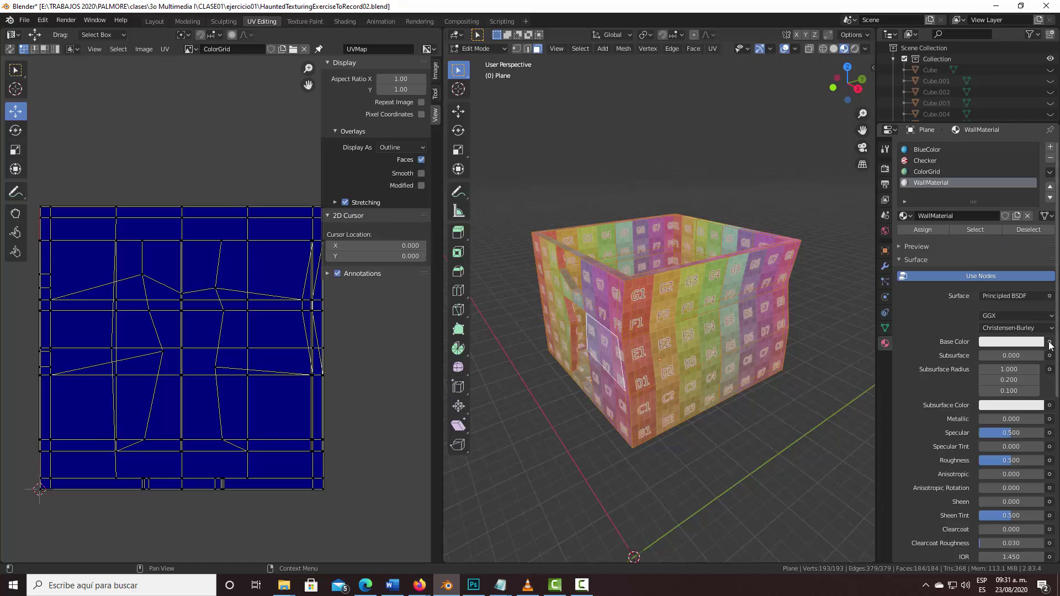
Step: Drive WallMaterial's Base Color with an Image Texture
left_click(1050, 345)
left_click(1050, 345)
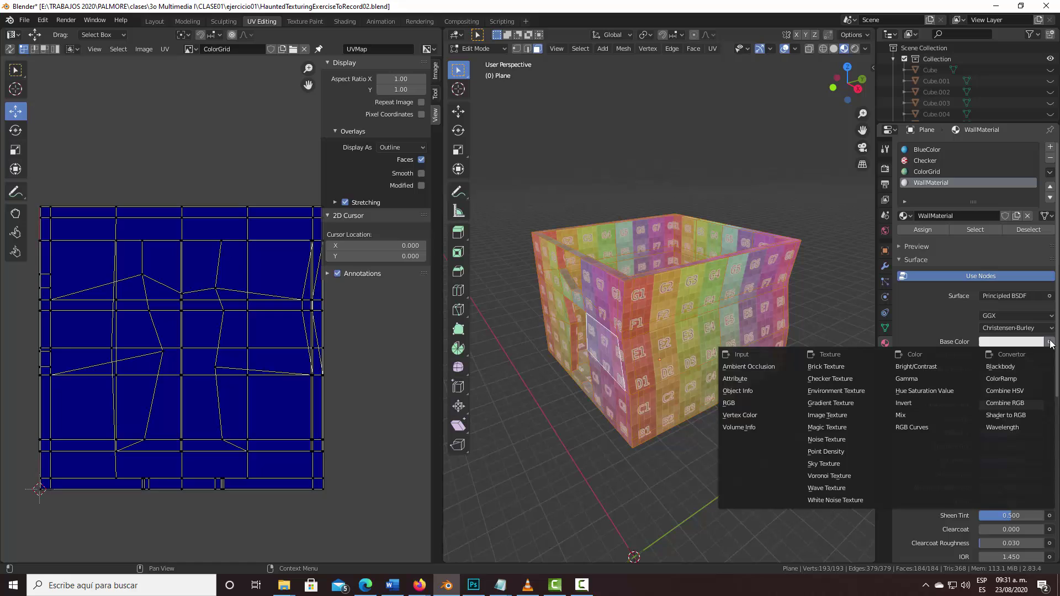
left_click(839, 419)
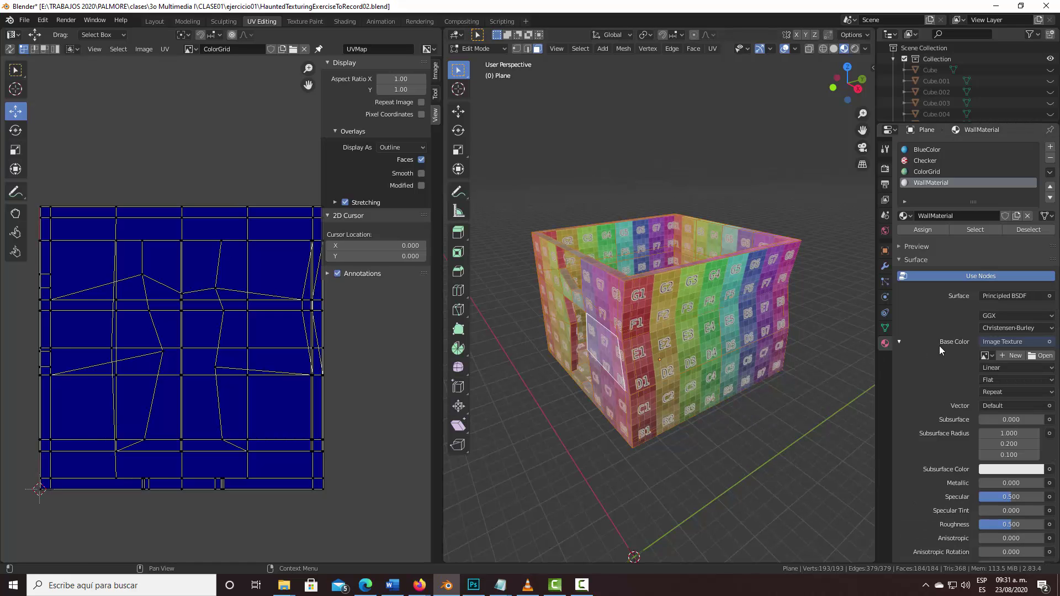
Step: Load 800x500.jpg from CLASE02/resourcesClase02 as WallMaterial's Base Color image, using thumbnail view
left_click(1039, 356)
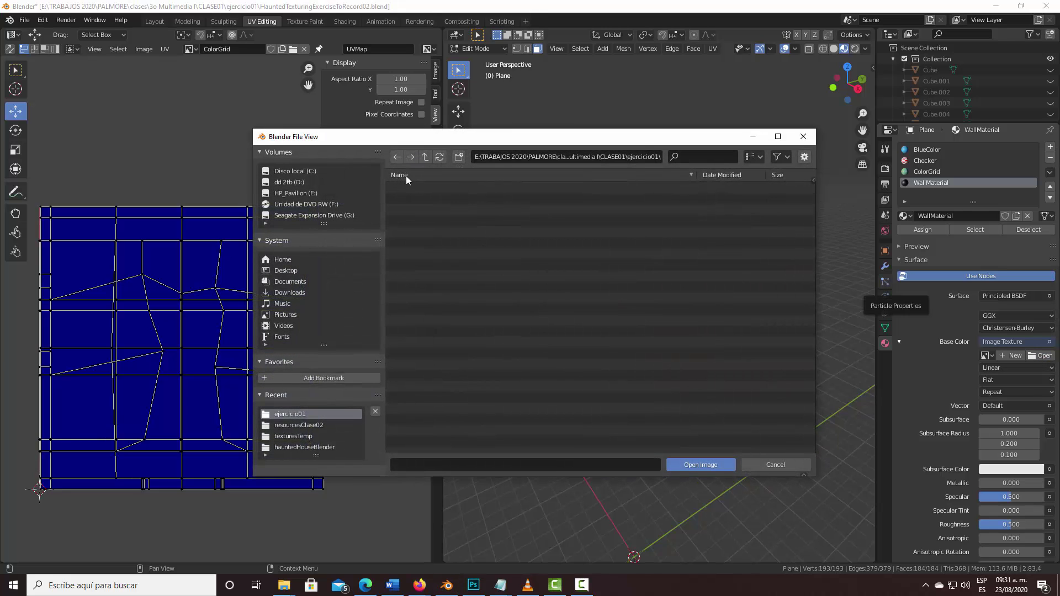
left_click(423, 158)
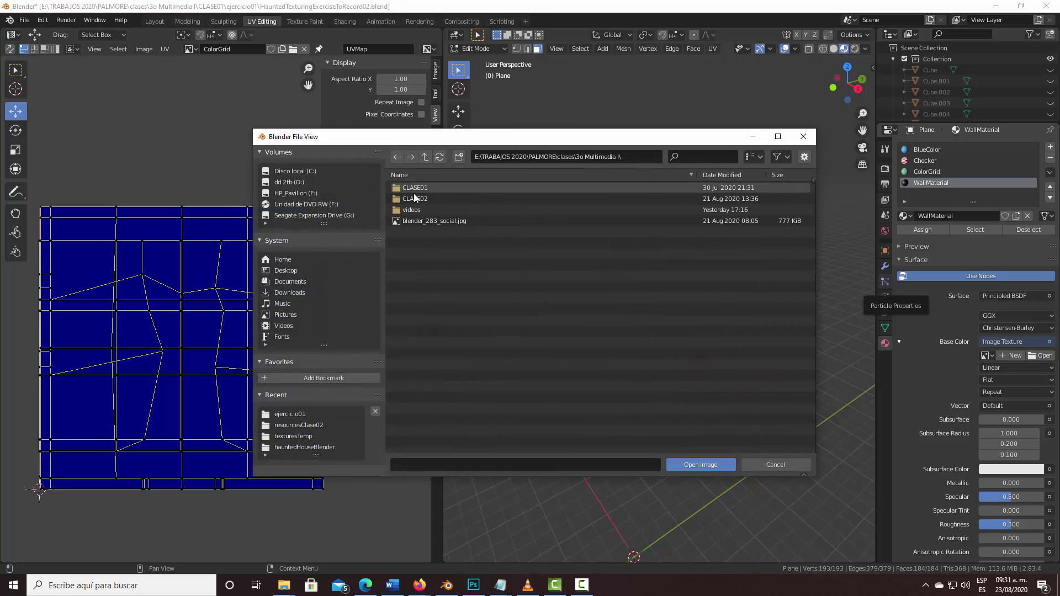
double_click(414, 199)
double_click(416, 219)
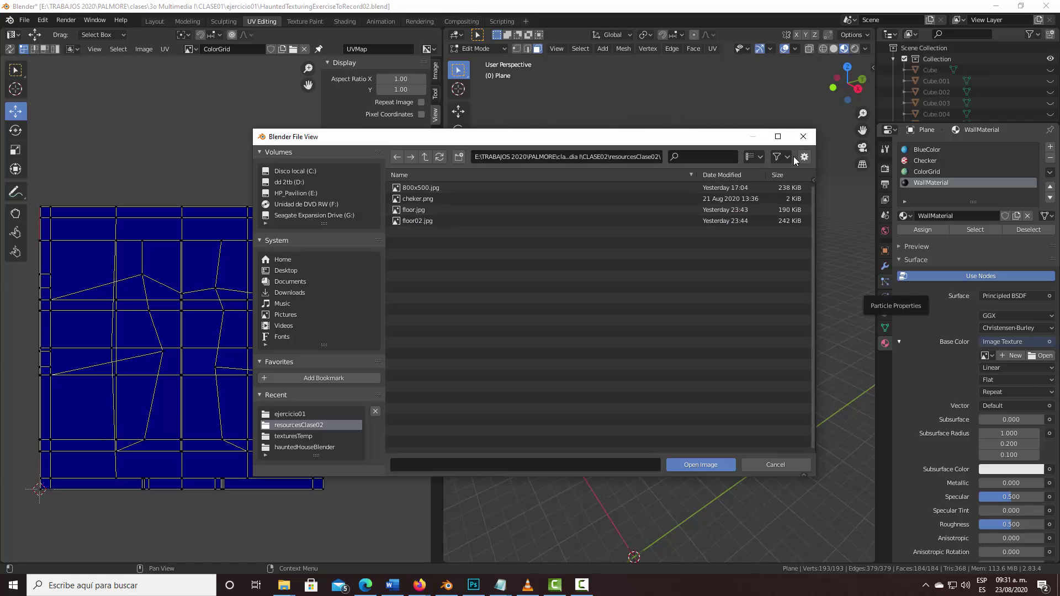
left_click(759, 158)
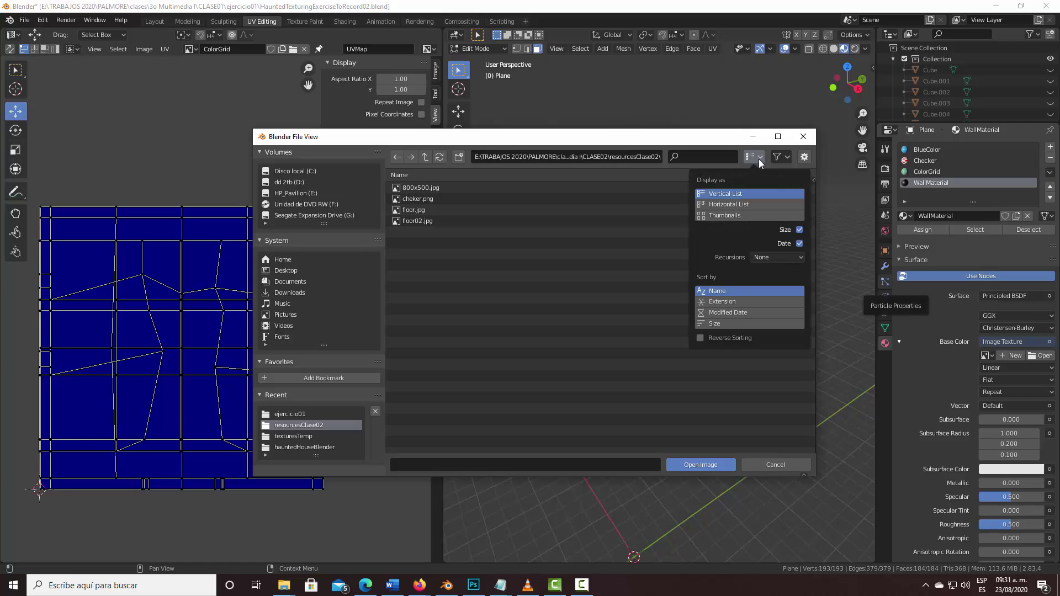
left_click(738, 215)
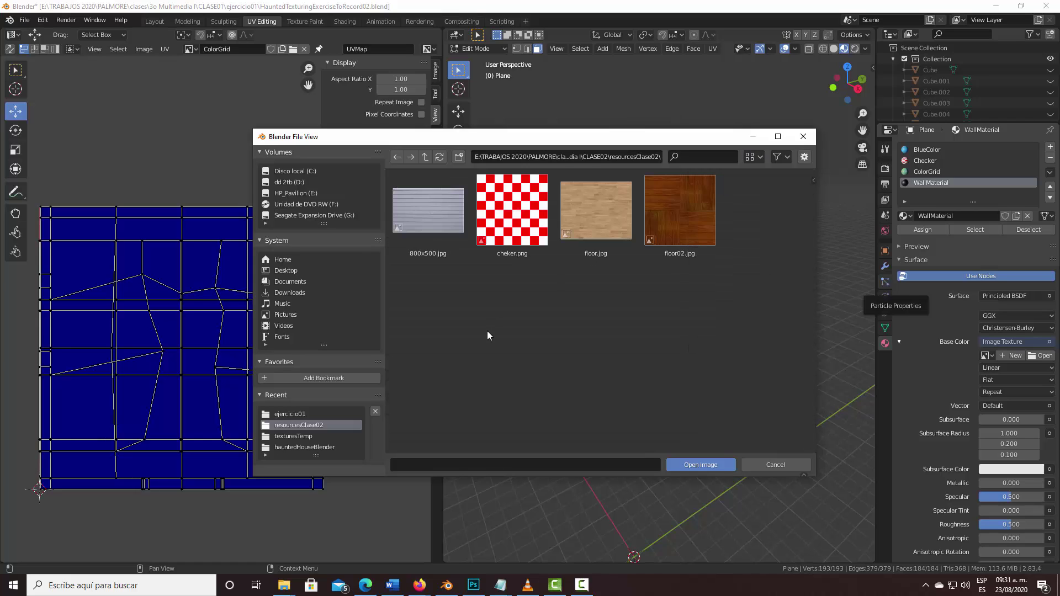
double_click(425, 223)
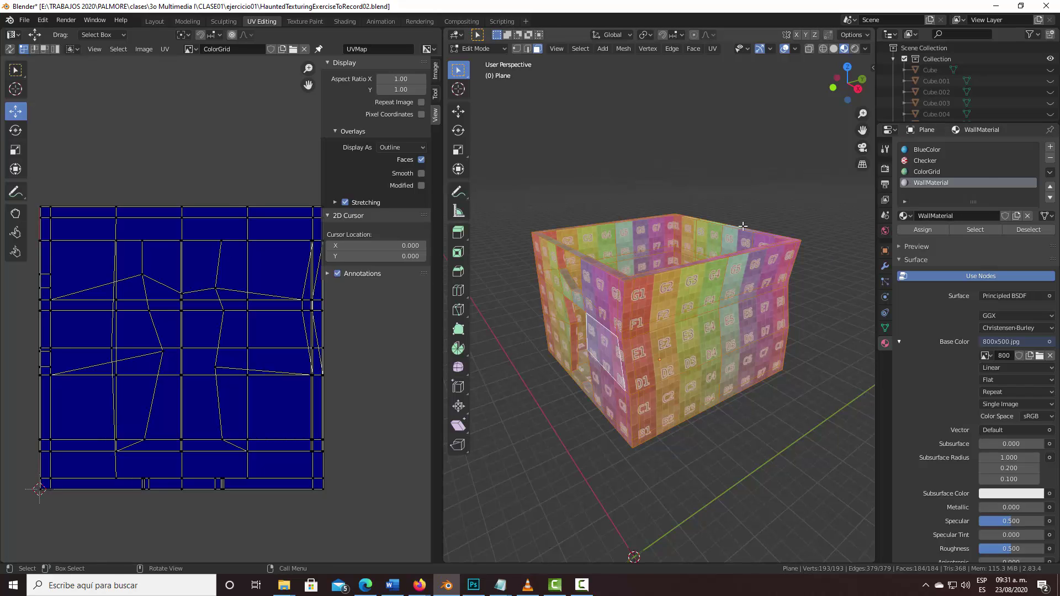
Step: Assign WallMaterial to the house faces and view the planked walls from the front
left_click(915, 229)
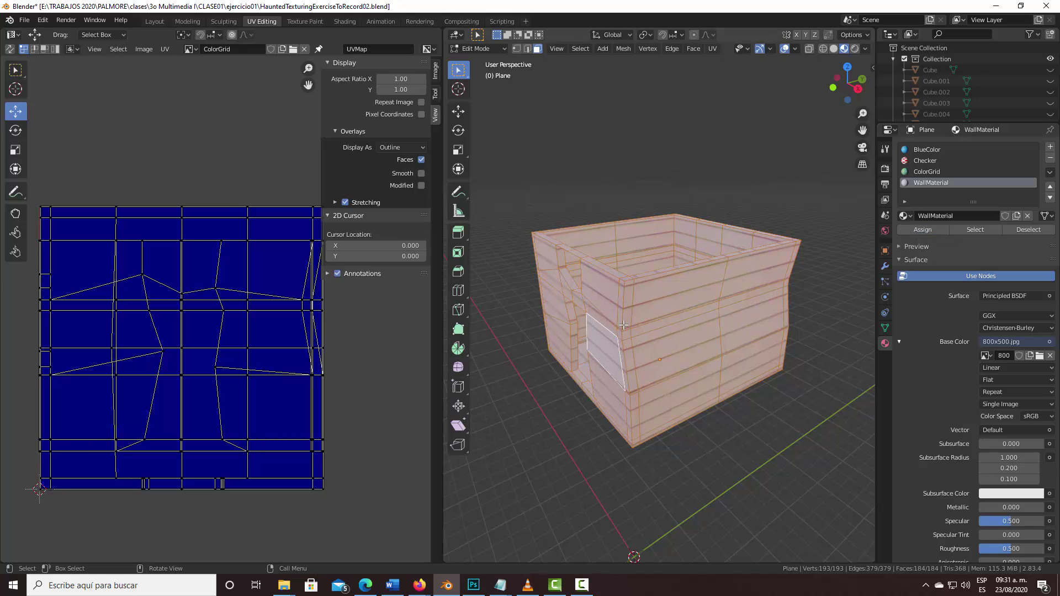
mouse_move(698, 452)
middle_mouse_down()
mouse_move(727, 436)
mouse_move(755, 205)
mouse_move(725, 545)
middle_mouse_up()
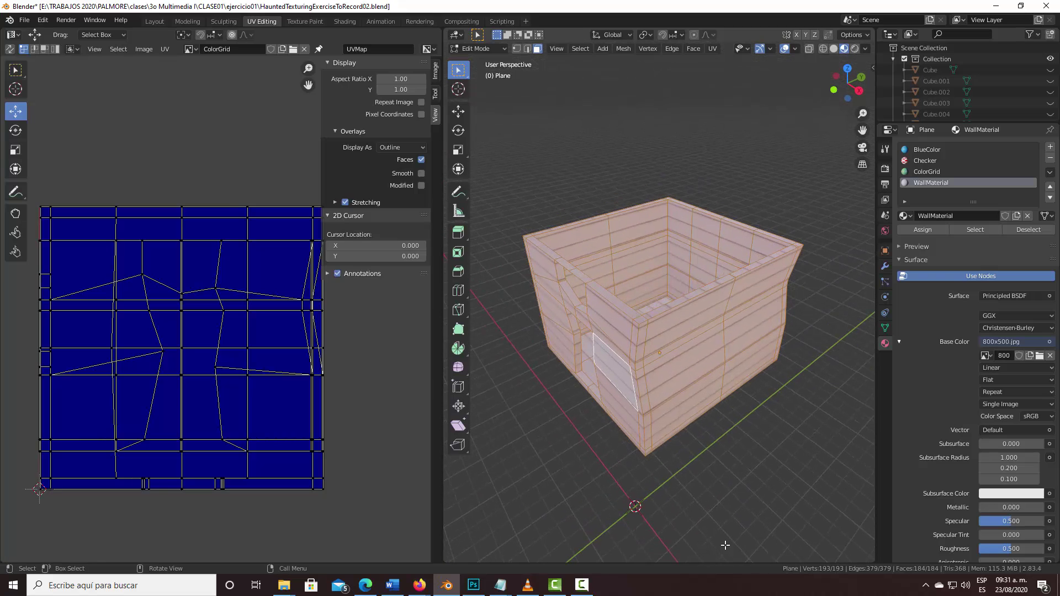
middle_click_drag(733, 433, 738, 481)
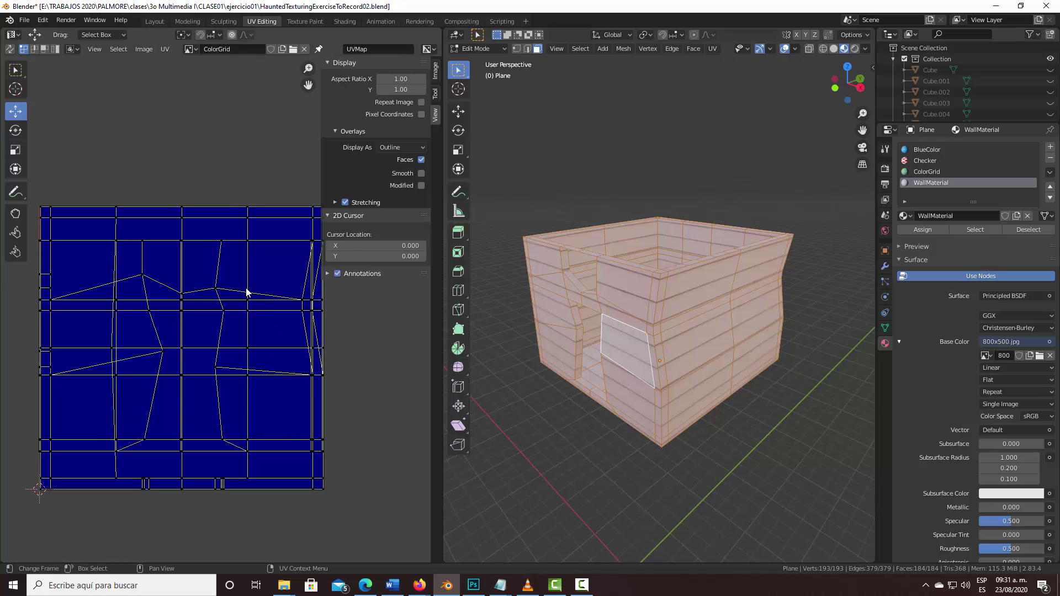
Step: Zoom out the UV editor and box-select all the house's UVs
scroll(221, 271, "down", 1)
scroll(220, 271, "down", 1)
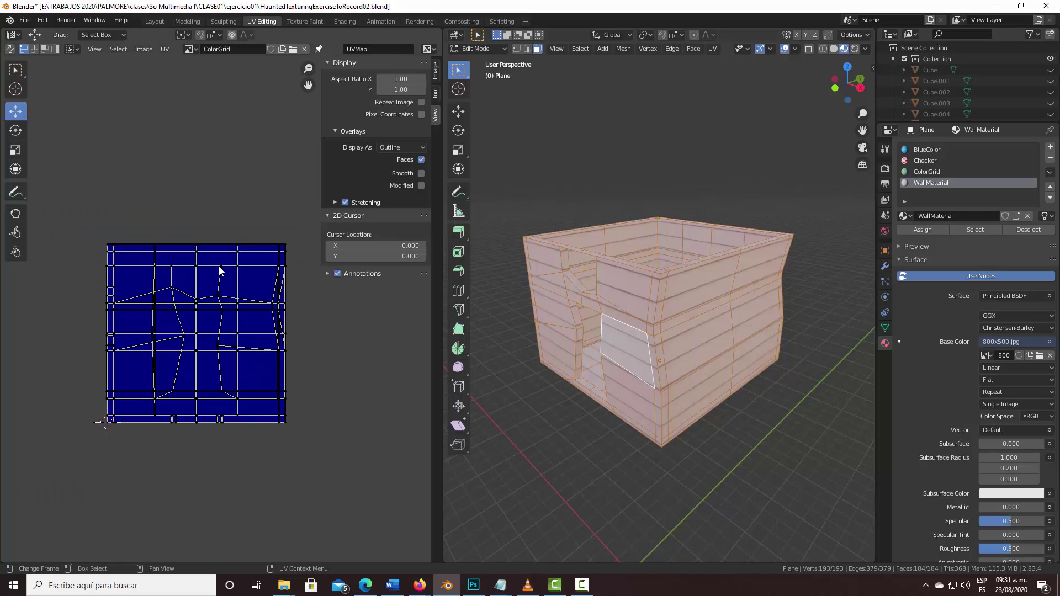
left_click_drag(74, 193, 308, 486)
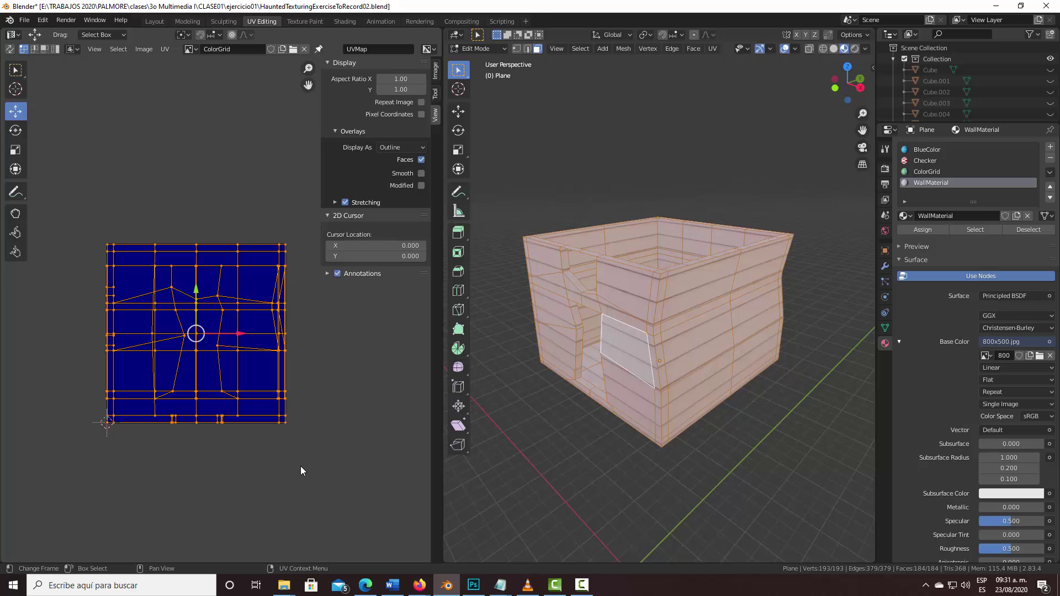
Step: Scale the house UVs up about 2.19 times, then return to Object Mode
left_click(14, 149)
left_click_drag(215, 329, 234, 302)
middle_click_drag(594, 159, 591, 156)
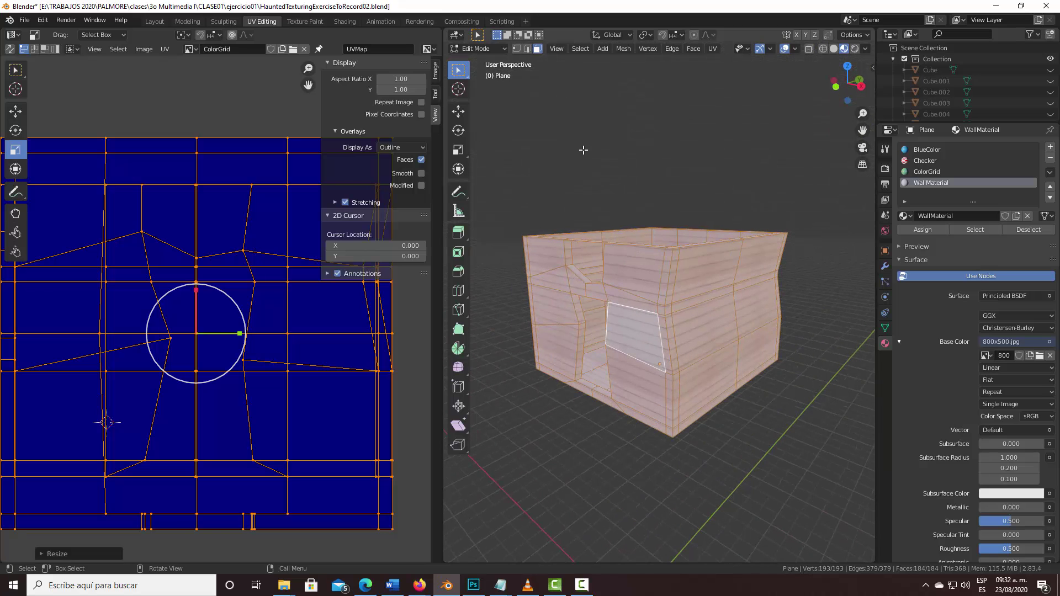
key("Tab")
mouse_move(592, 180)
middle_mouse_down()
mouse_move(587, 202)
mouse_move(595, 180)
mouse_move(586, 187)
middle_mouse_up()
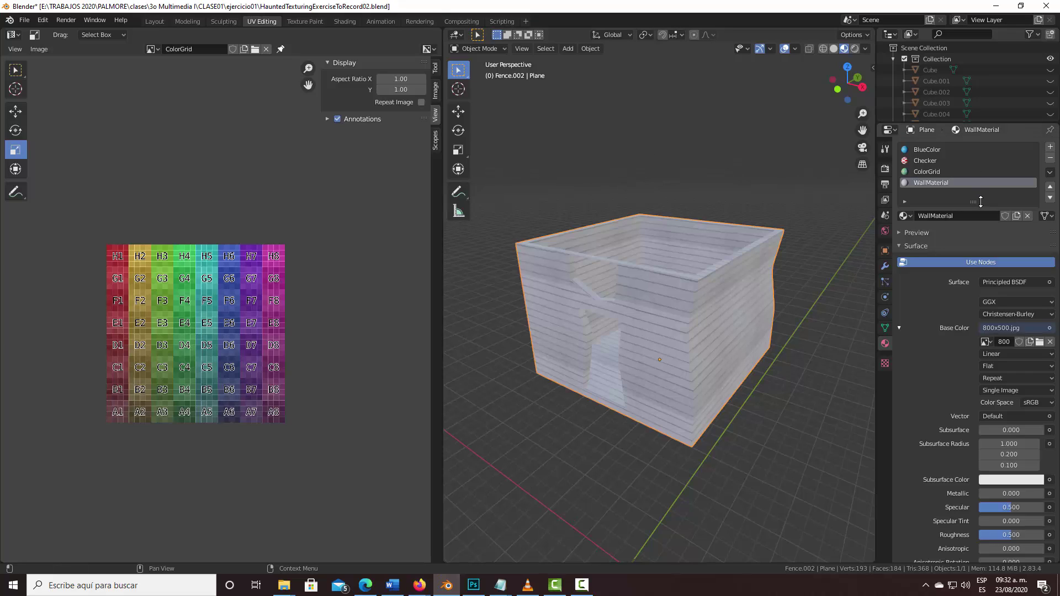
Step: Add a new material slot with a new material named FloorMaterial
left_click(1051, 147)
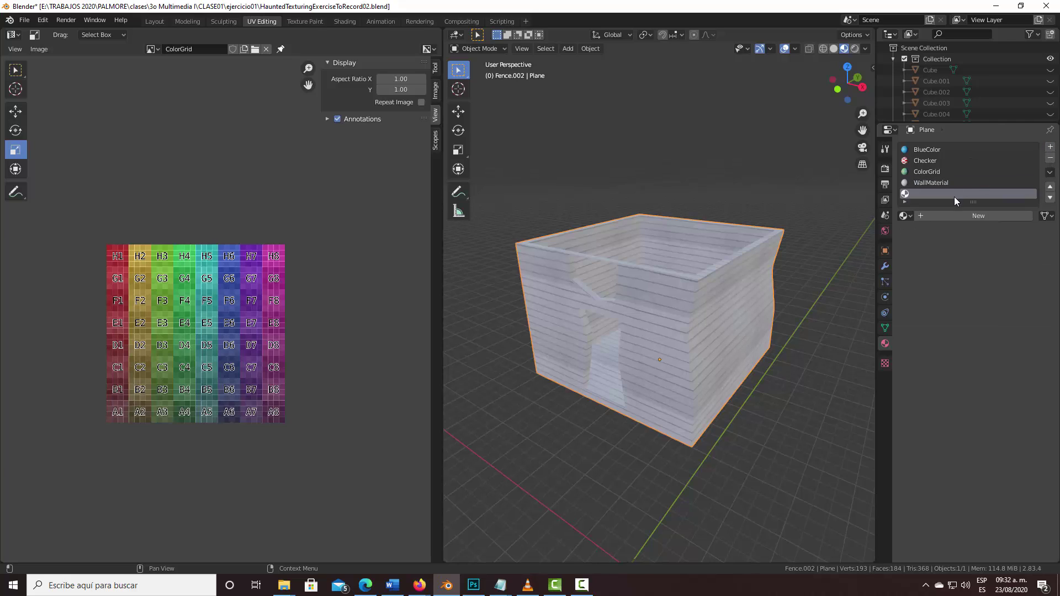
left_click(953, 216)
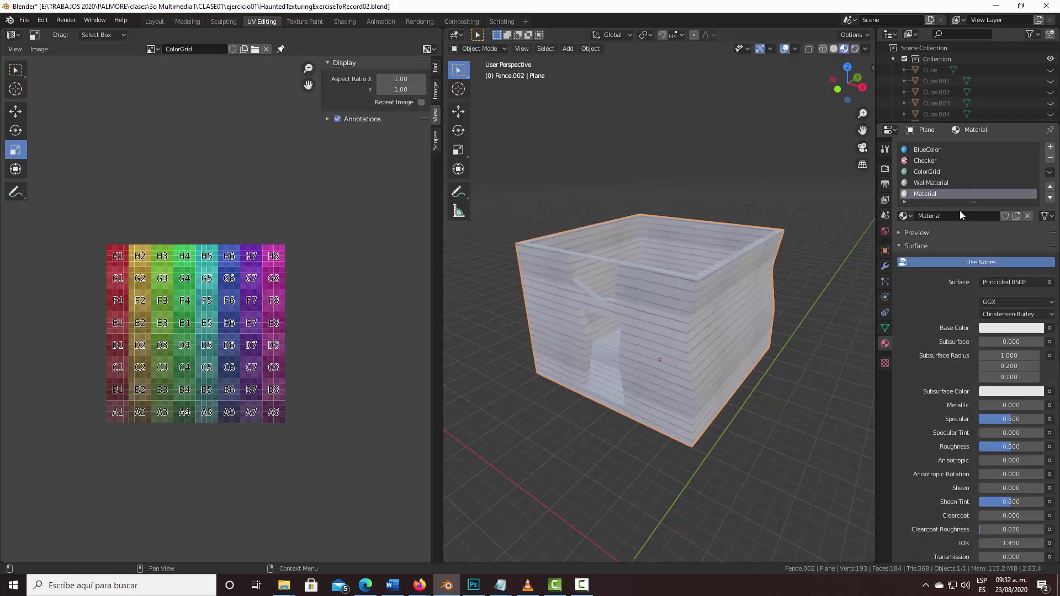
left_click(960, 211)
type("Floor")
type("Mat")
key("Return")
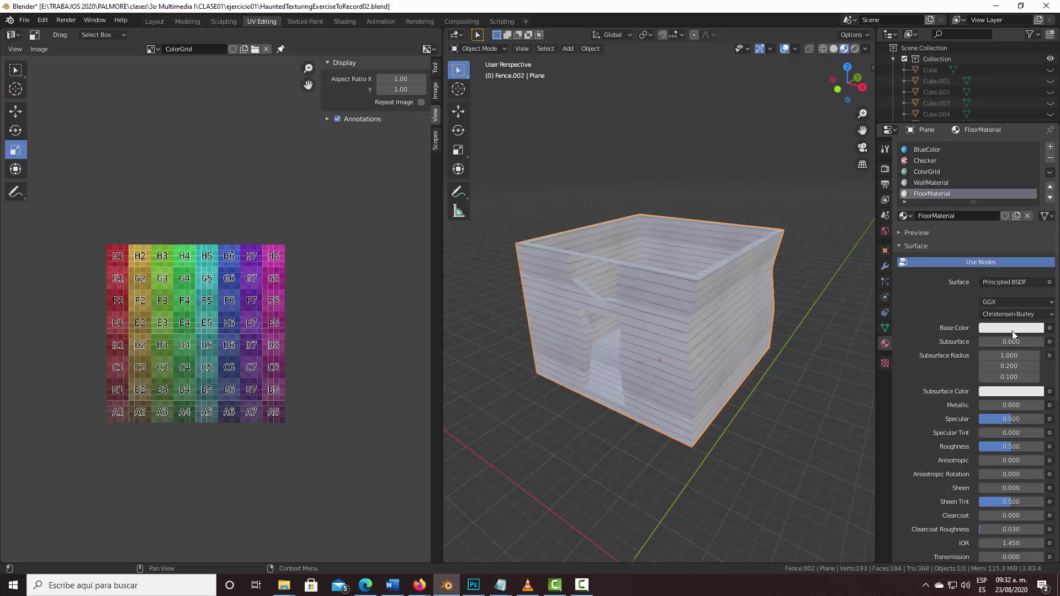
Step: Drive FloorMaterial's Base Color with an Image Texture and browse for its image
left_click(1049, 328)
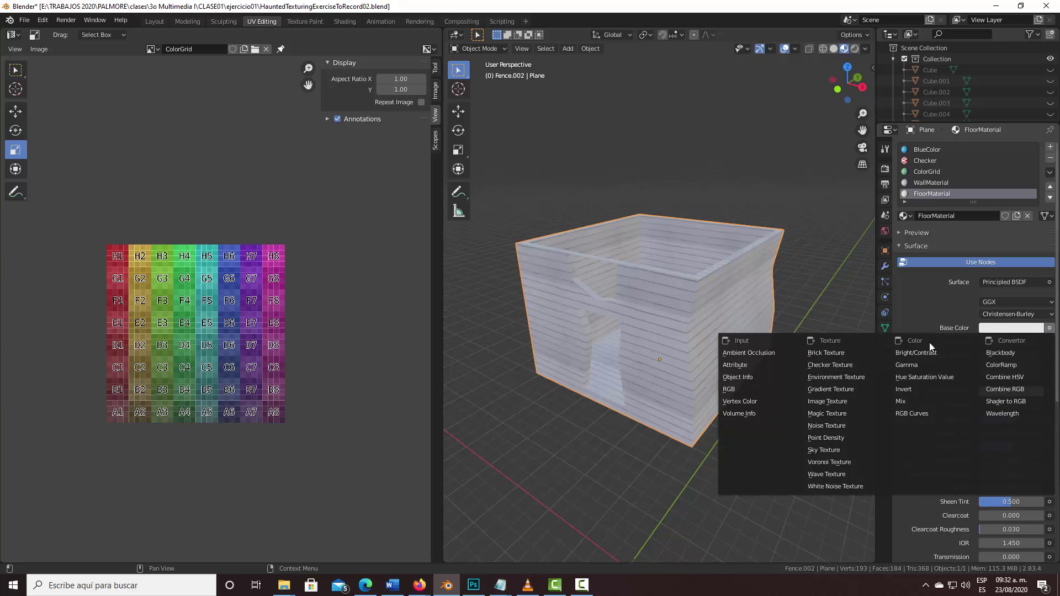
left_click(836, 402)
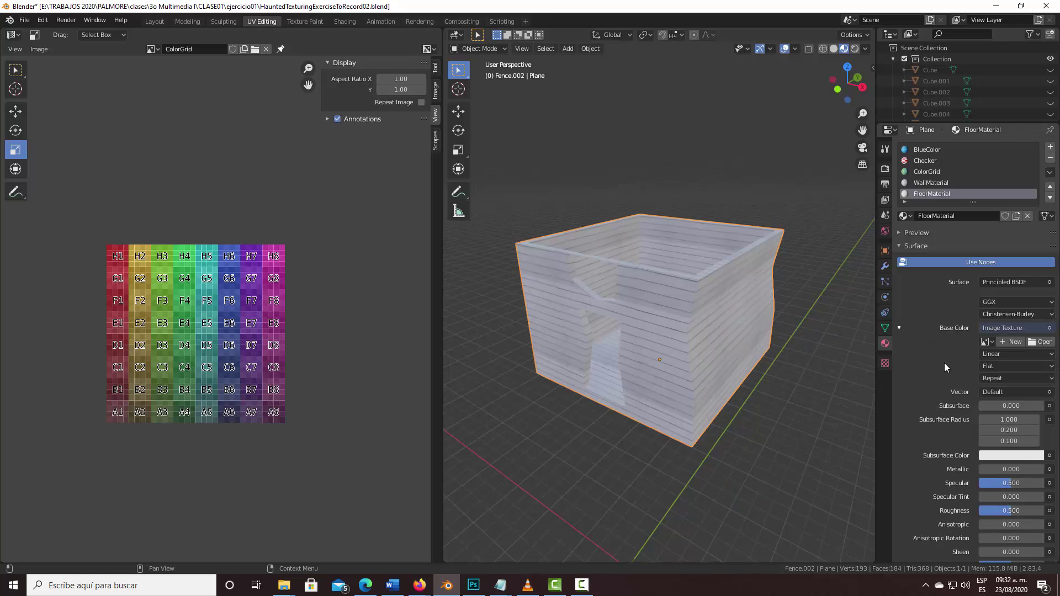
left_click(1040, 342)
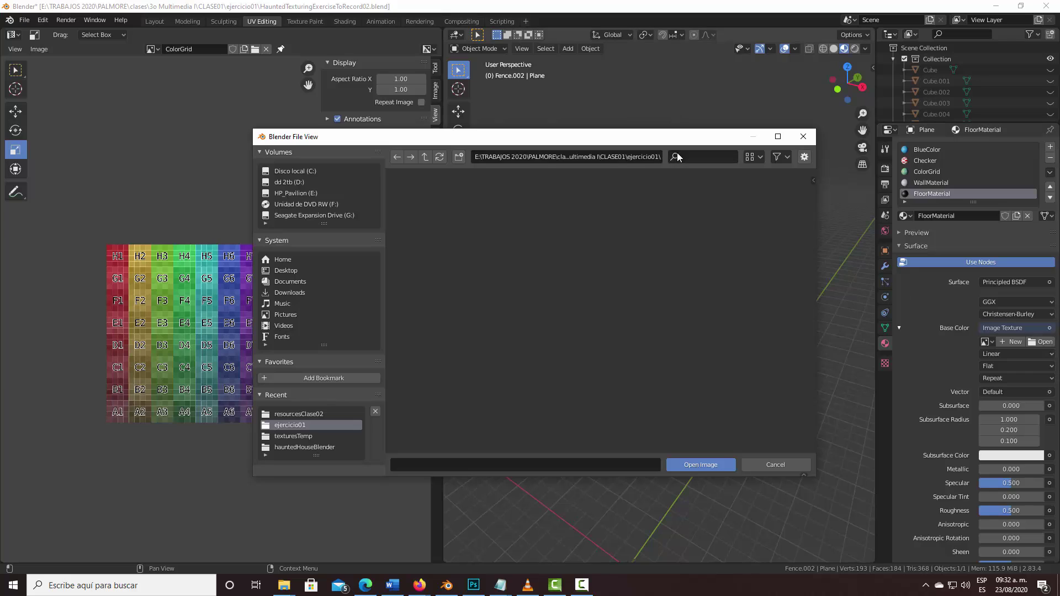
Step: Load floor02.jpg from CLASE02/resourcesClase02 as FloorMaterial's Base Color image
left_click(426, 155)
left_click(426, 155)
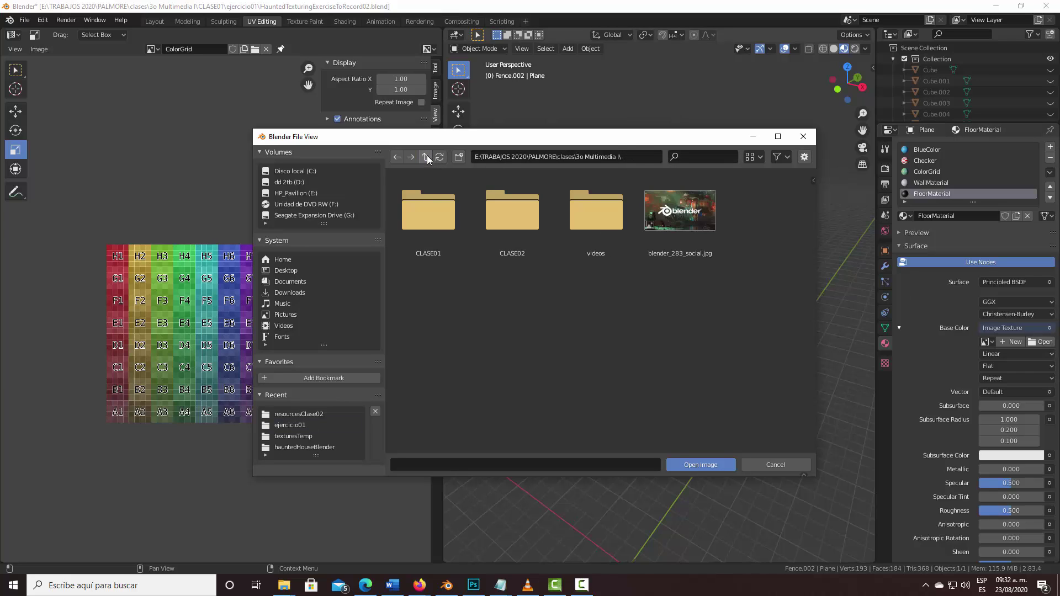
double_click(512, 200)
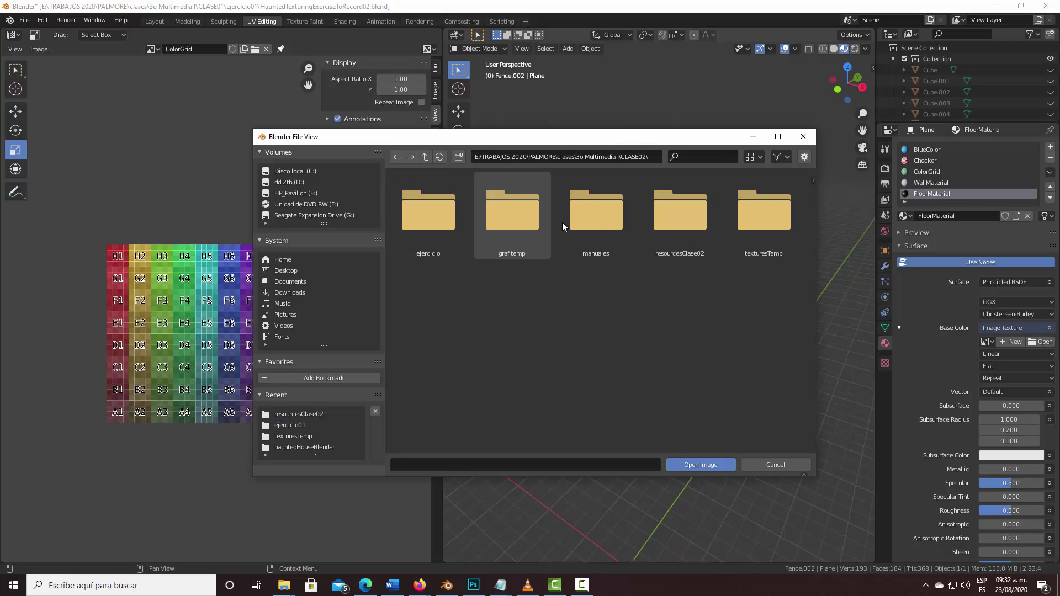
double_click(669, 224)
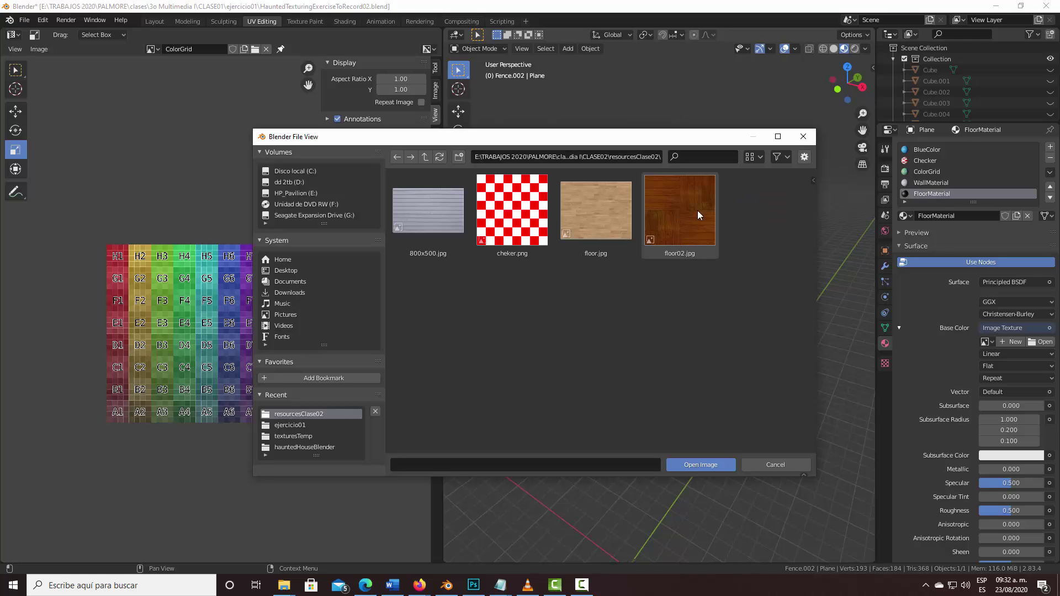
left_click(686, 213)
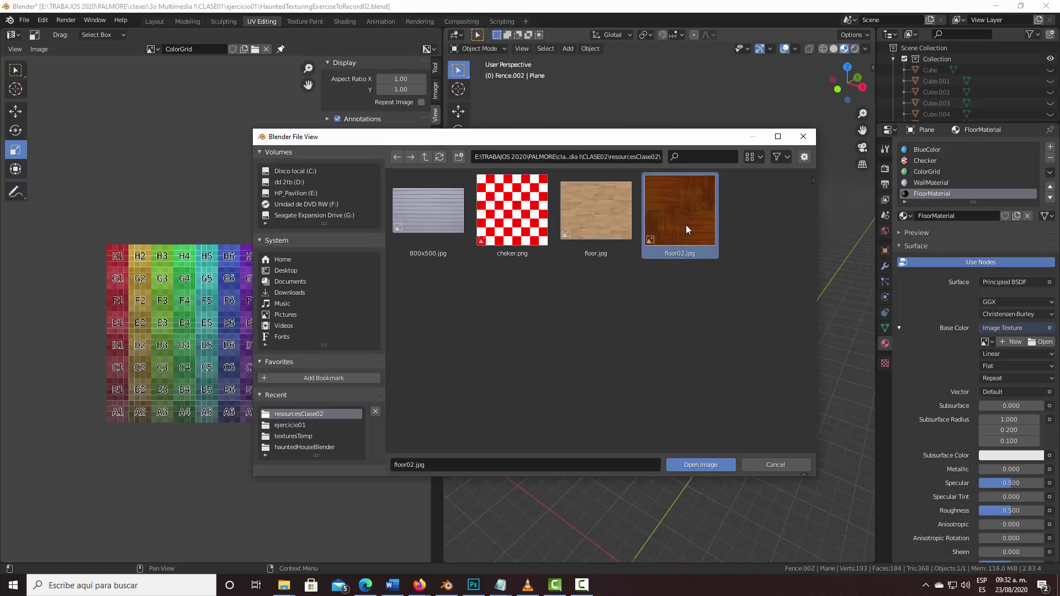
left_click(698, 465)
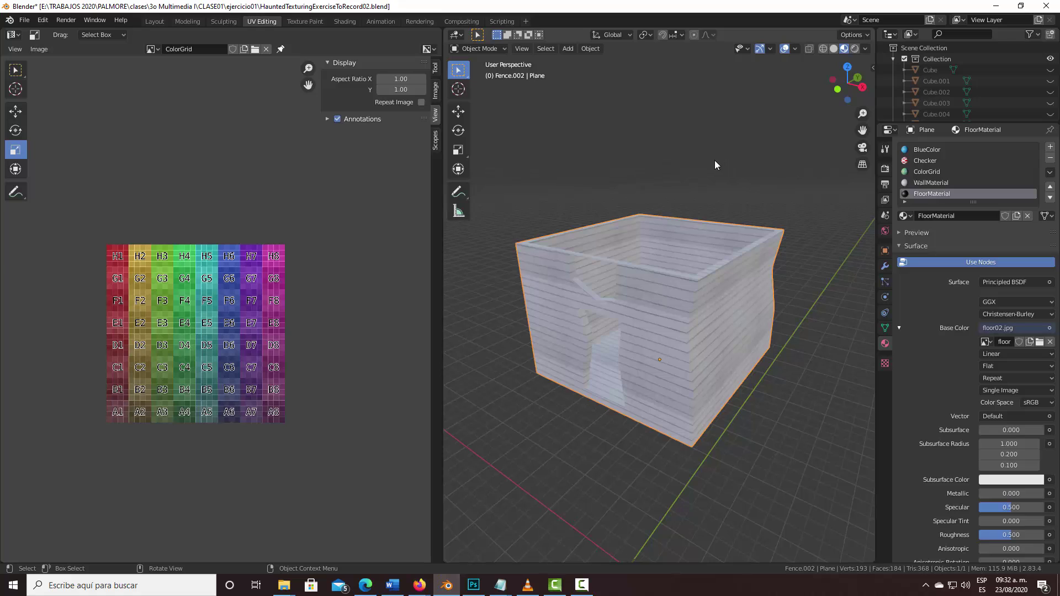
Step: In Edit Mode, select all the floor faces of the house
middle_click_drag(714, 166, 712, 213)
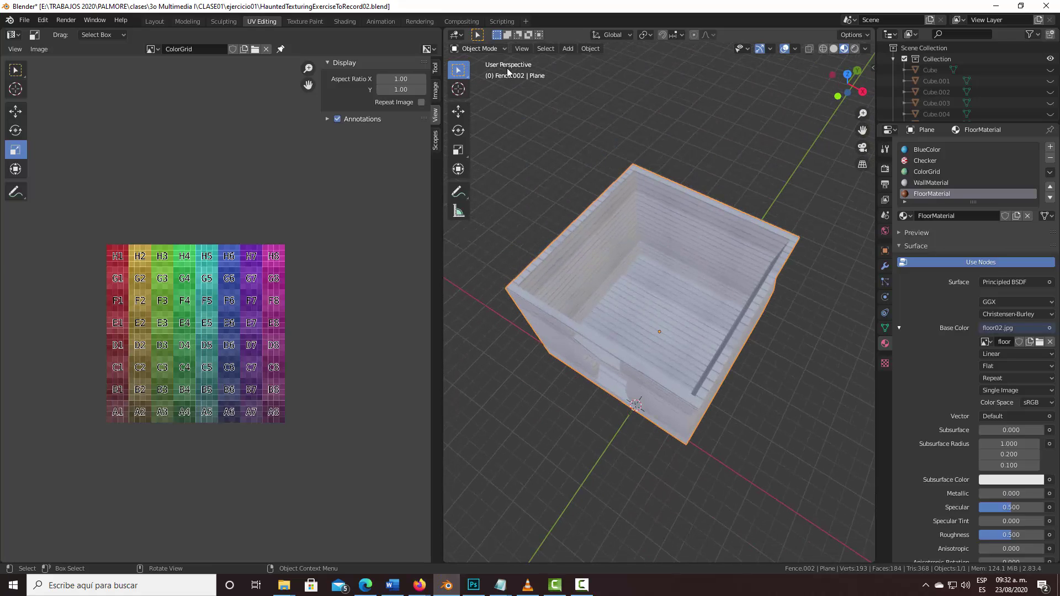
key("Tab")
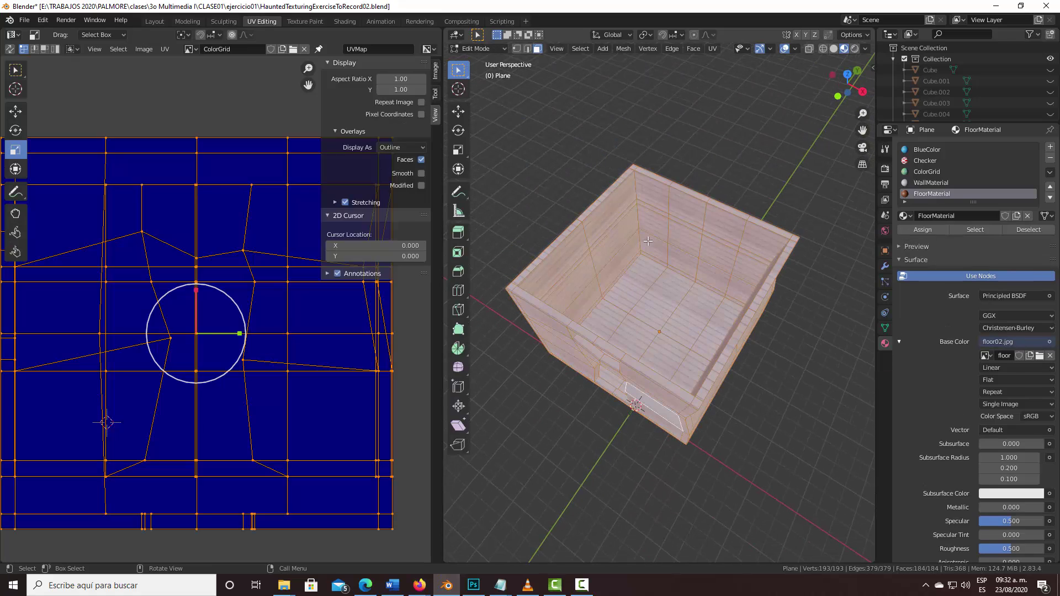
left_click(643, 277)
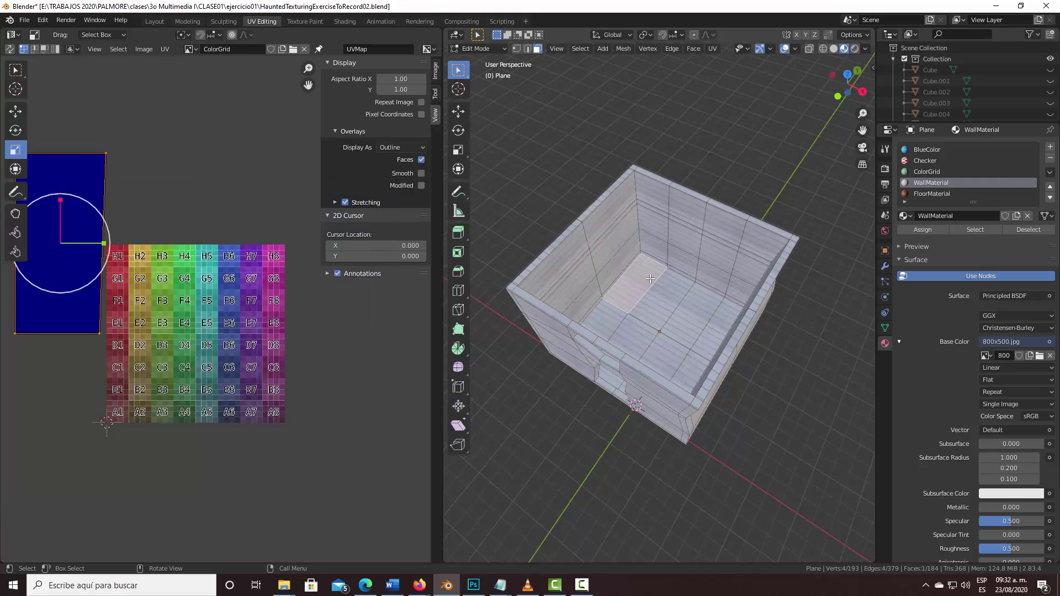
middle_click_drag(663, 266, 671, 271)
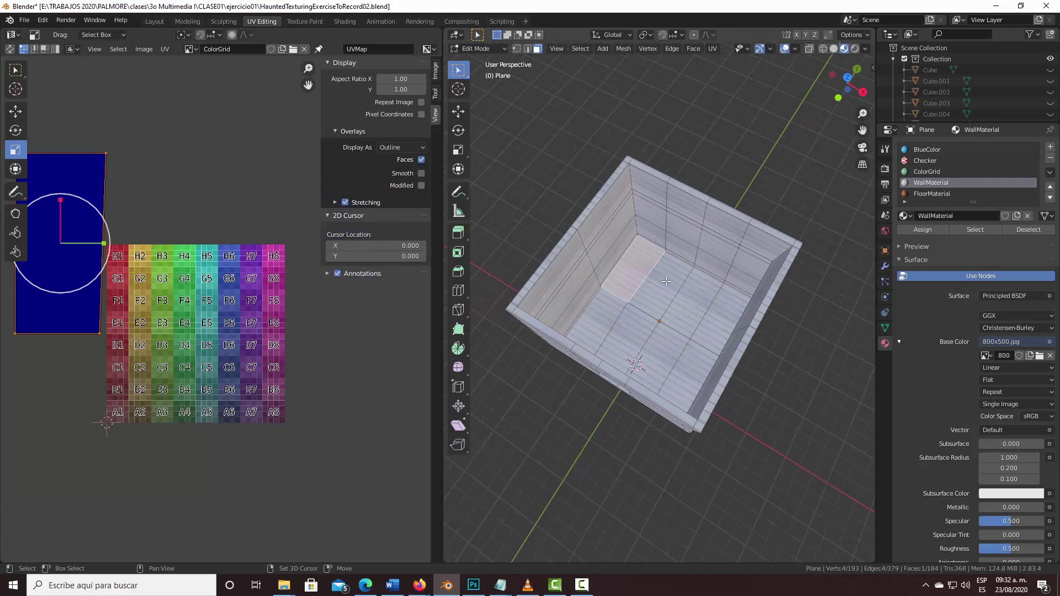
left_click(671, 270, "shift")
left_click(712, 308, "shift")
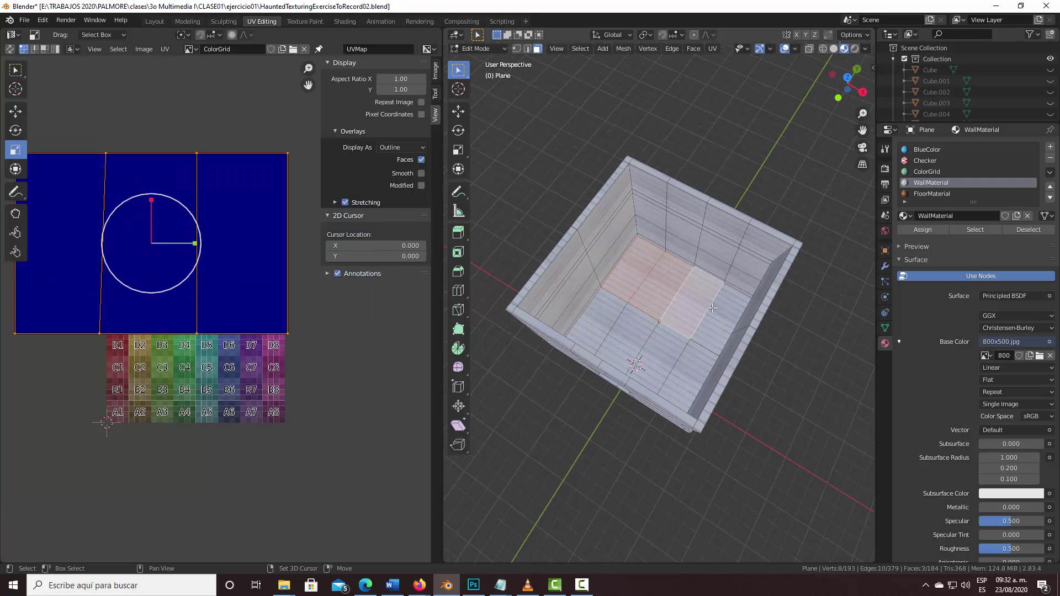
left_click(694, 357, "shift")
left_click(635, 333, "shift")
left_click(603, 316, "shift")
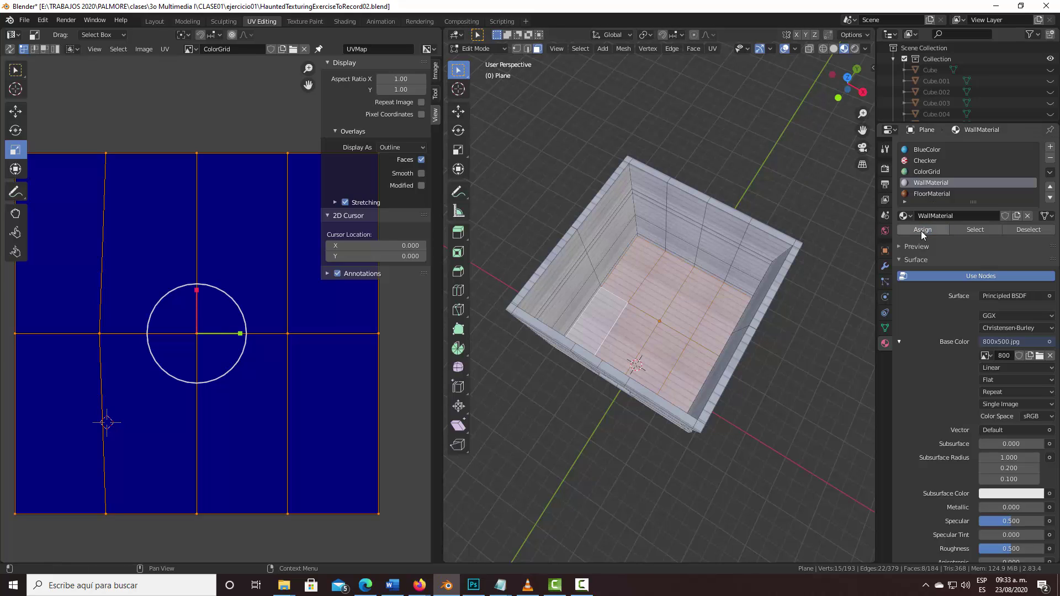
Step: Assign FloorMaterial to the selected floor faces
left_click(932, 196)
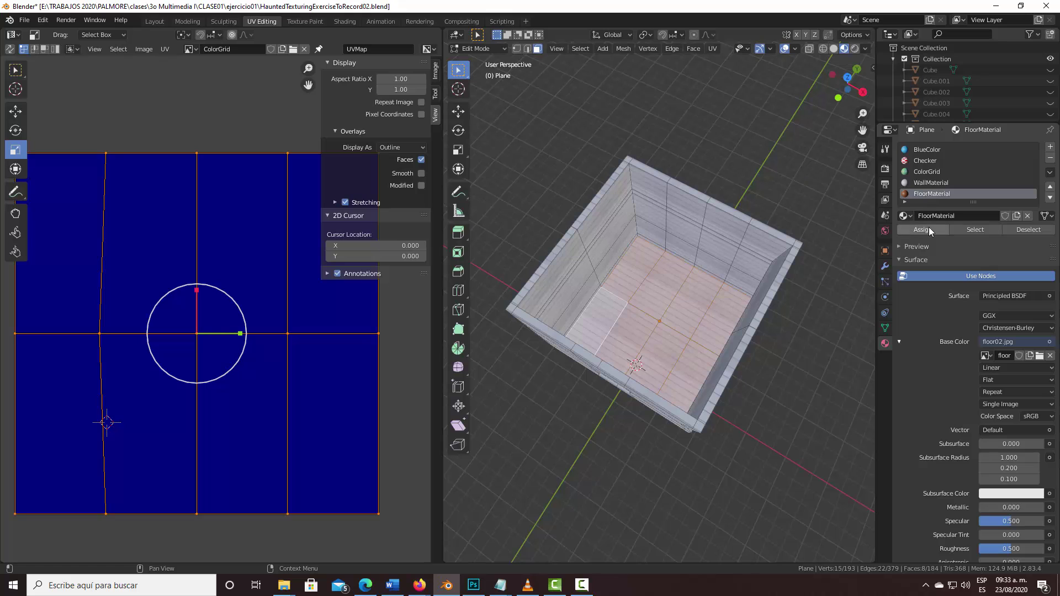
left_click(928, 230)
middle_click_drag(729, 163, 740, 132)
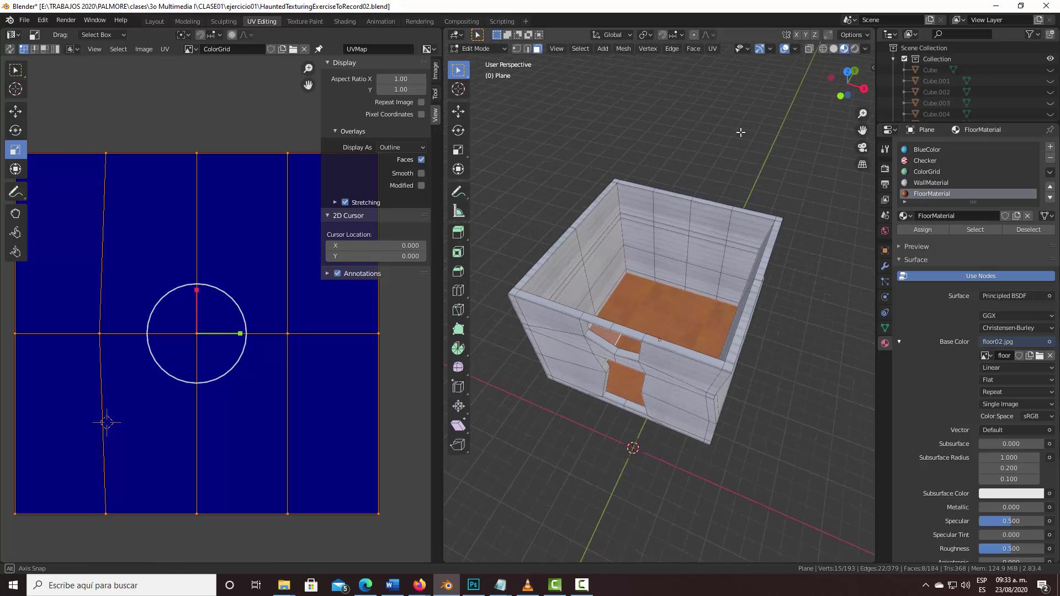
Step: Switch to Object Mode and orbit to inspect the wood floor and the door side
key("Tab")
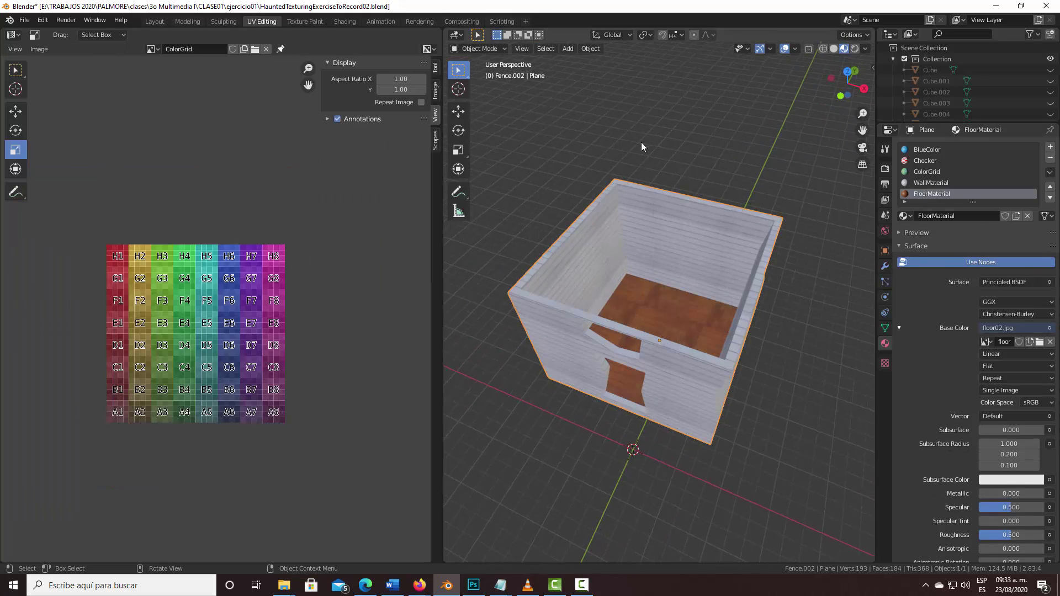
mouse_move(641, 141)
middle_mouse_down()
mouse_move(690, 107)
mouse_move(616, 165)
mouse_move(609, 193)
mouse_move(545, 150)
middle_mouse_up()
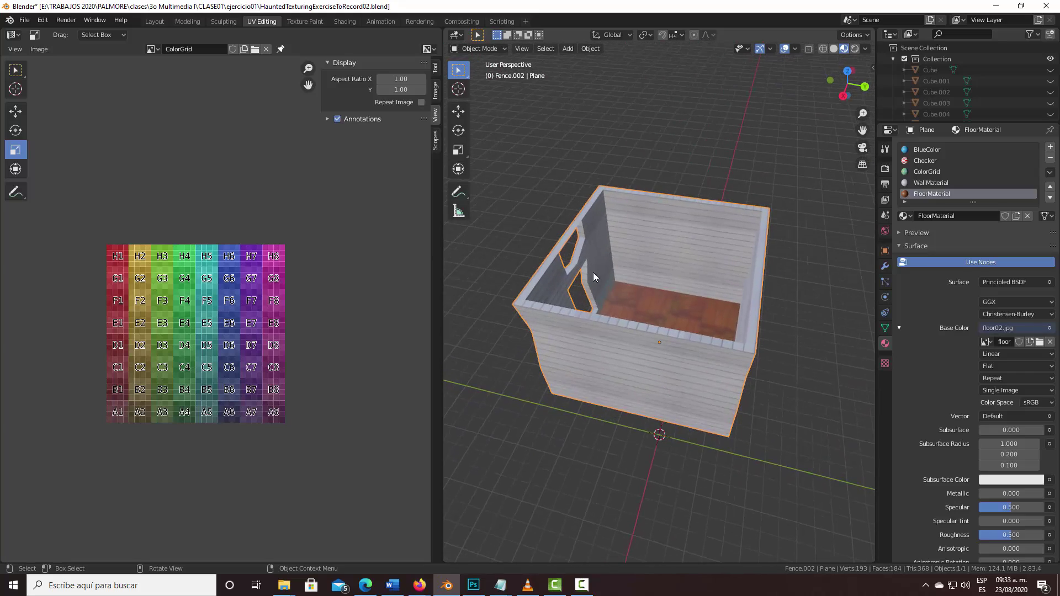
mouse_move(598, 403)
middle_mouse_down()
mouse_move(671, 334)
mouse_move(698, 362)
mouse_move(690, 382)
middle_mouse_up()
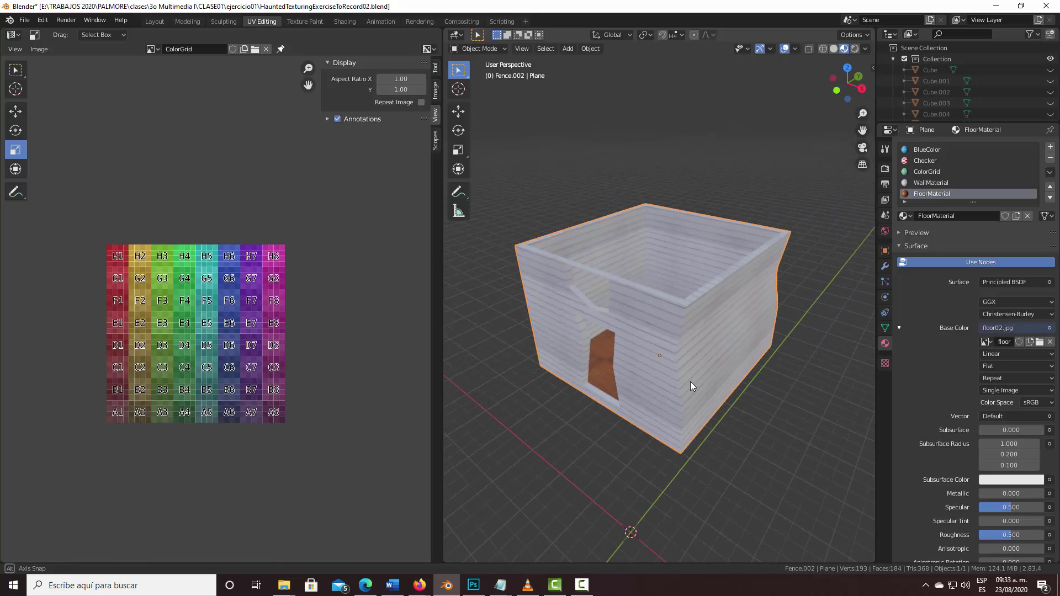
mouse_move(683, 215)
middle_mouse_down()
mouse_move(693, 175)
mouse_move(685, 208)
mouse_move(671, 167)
mouse_move(604, 179)
mouse_move(624, 214)
middle_mouse_up()
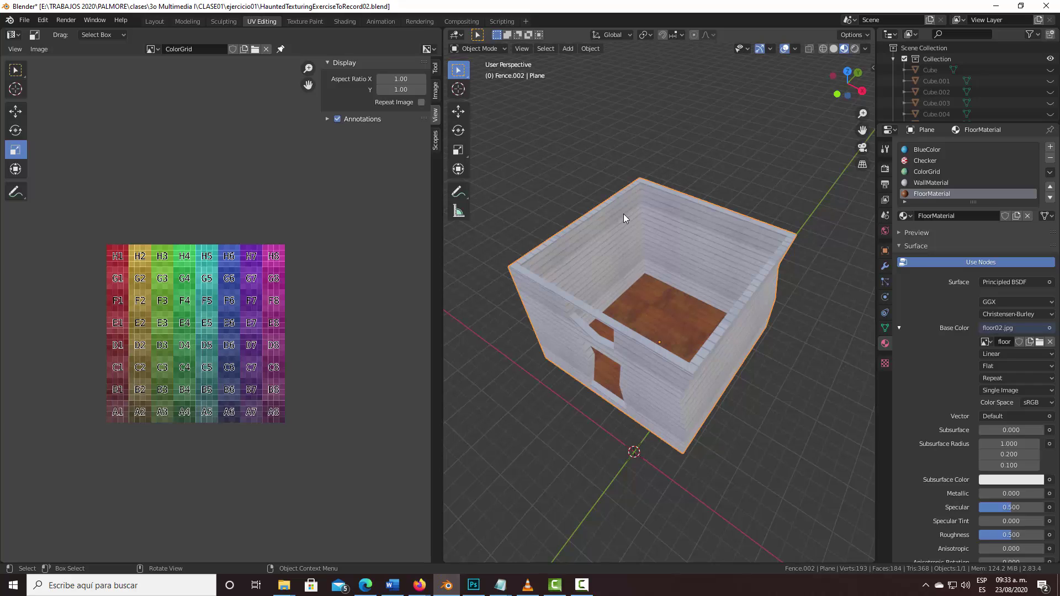
Step: Deselect the house and orbit to low and top-down views of it
left_click(479, 48)
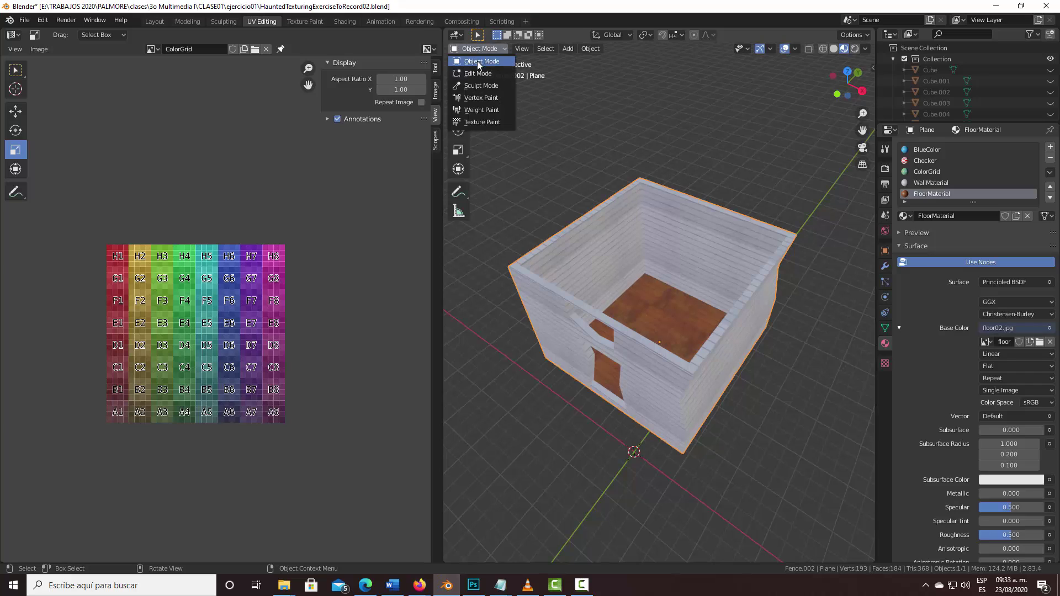
left_click(694, 153)
mouse_move(726, 431)
middle_mouse_down()
mouse_move(744, 381)
mouse_move(764, 368)
mouse_move(743, 387)
mouse_move(753, 307)
middle_mouse_up()
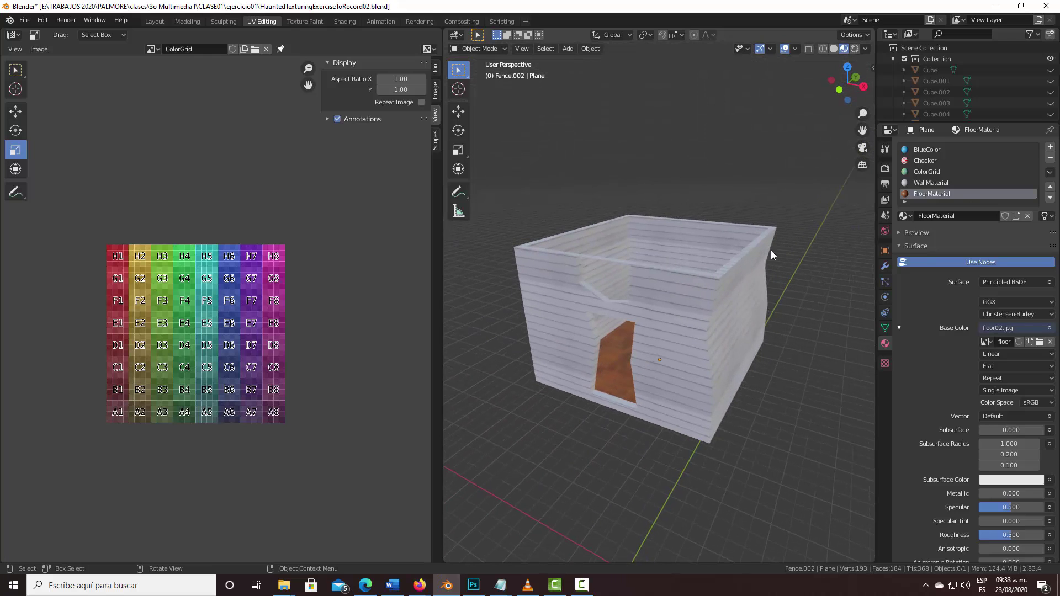
mouse_move(770, 250)
middle_mouse_down()
mouse_move(751, 286)
mouse_move(757, 260)
mouse_move(731, 239)
mouse_move(717, 191)
middle_mouse_up()
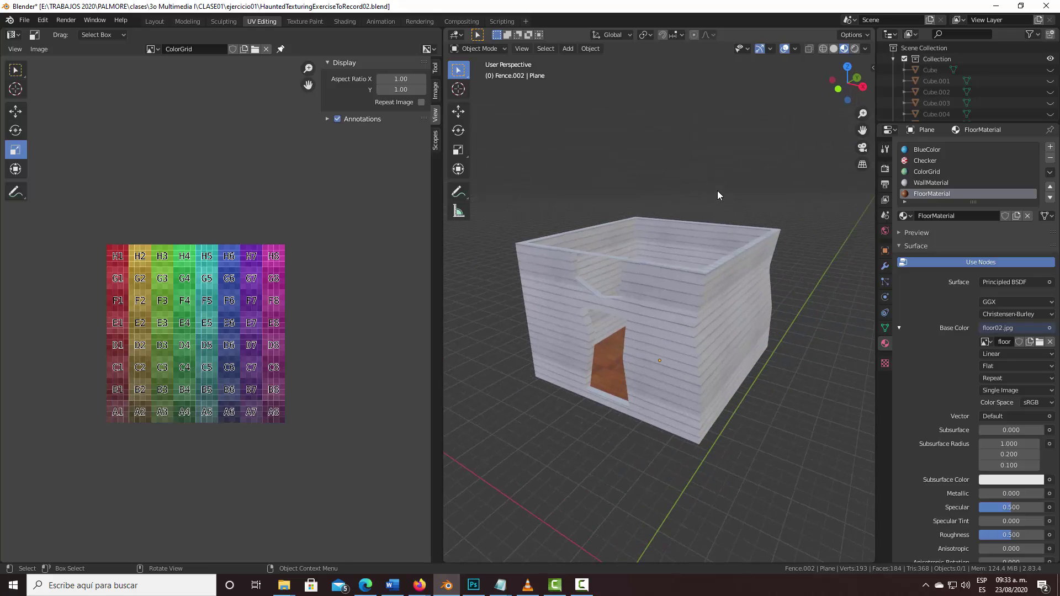
Step: Enter Edit Mode on the house and select the entire mesh
key("Tab")
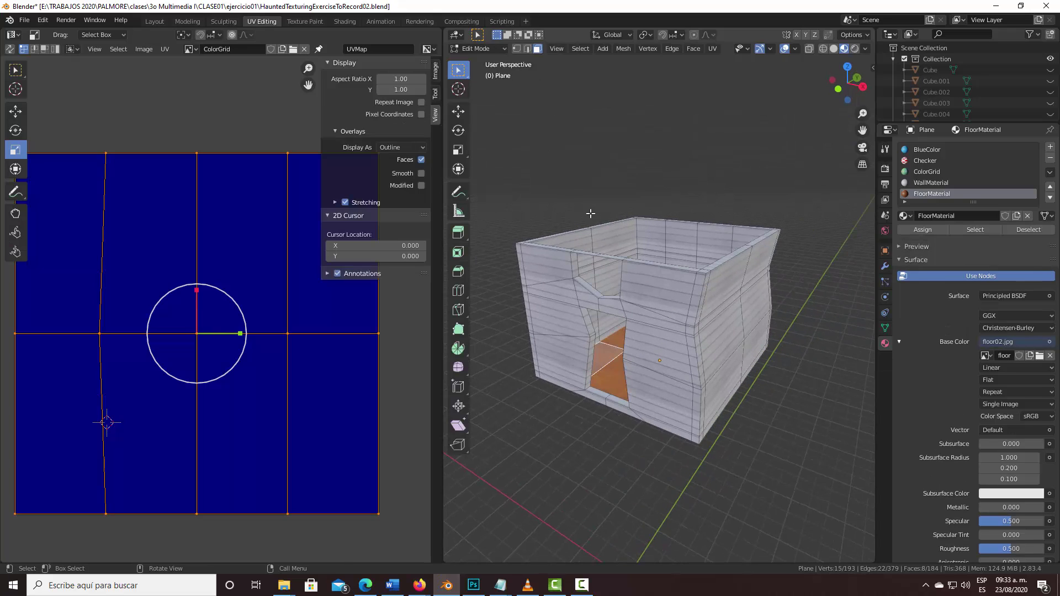
key("a")
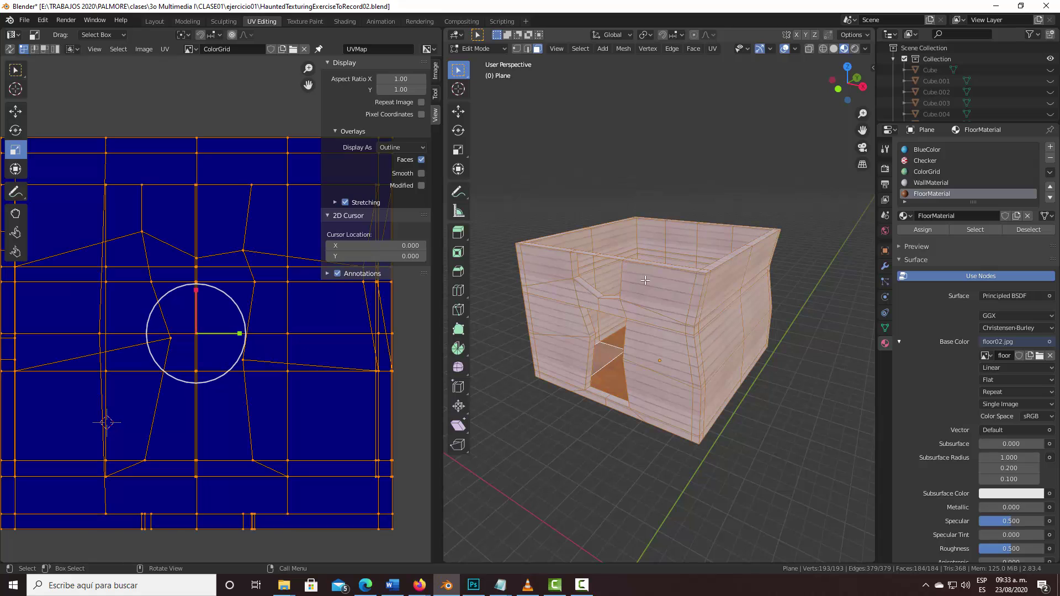
middle_click_drag(645, 280, 647, 300)
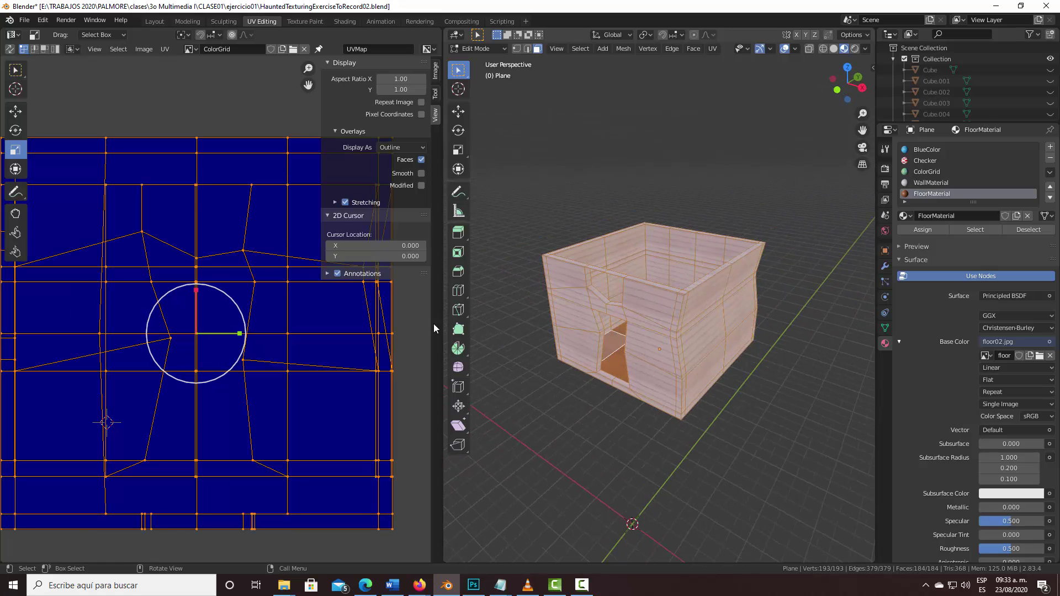
scroll(318, 358, "down", 1)
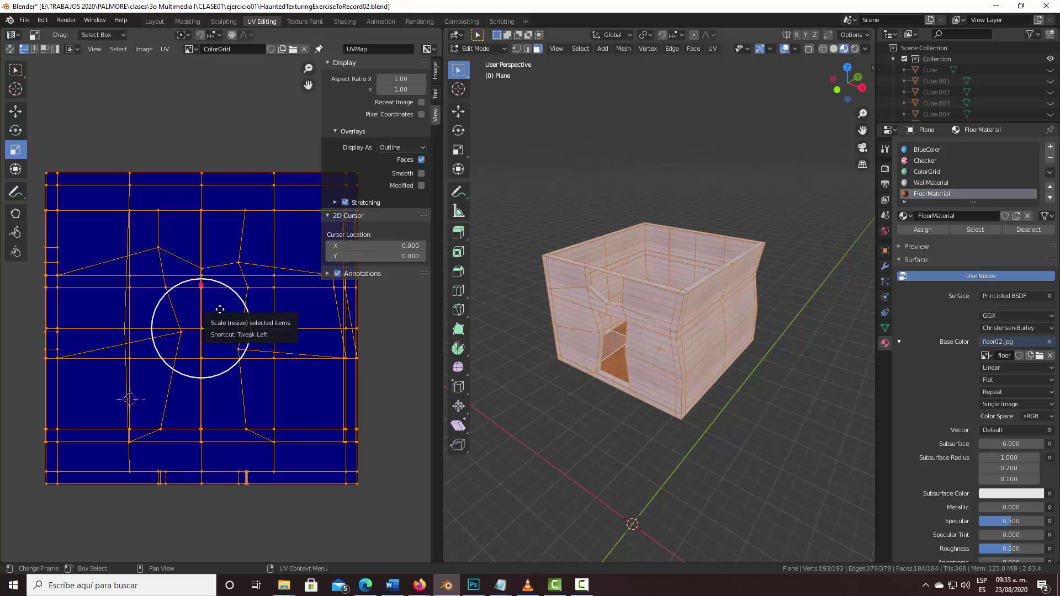
Step: Scale the house's UV islands up to fill the texture square
mouse_move(218, 312)
left_mouse_down()
mouse_move(210, 324)
mouse_move(297, 337)
left_mouse_up()
scroll(296, 337, "up", 2)
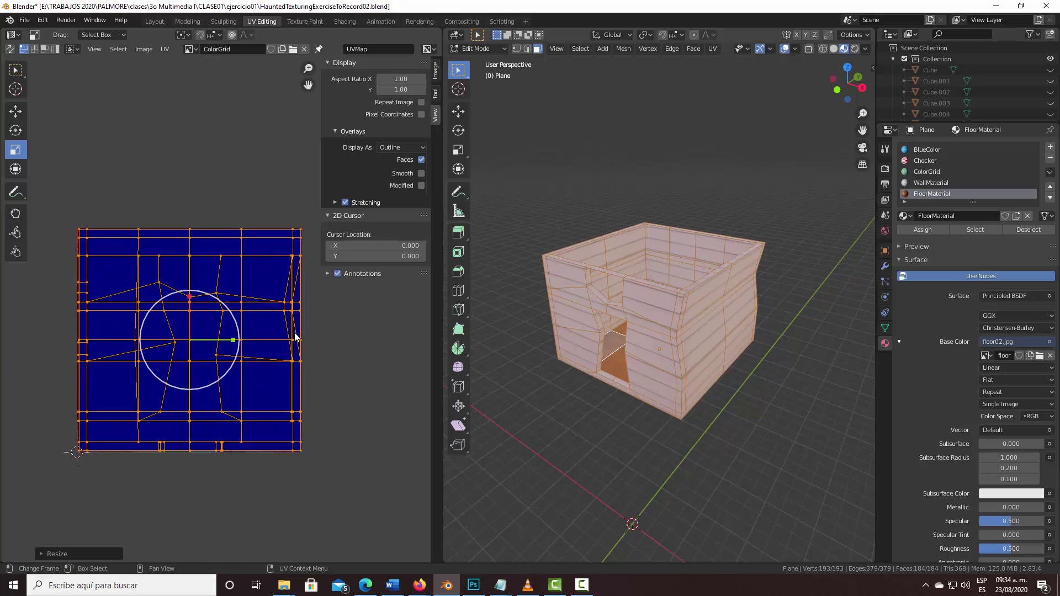
scroll(297, 337, "down", 1)
scroll(296, 337, "up", 1)
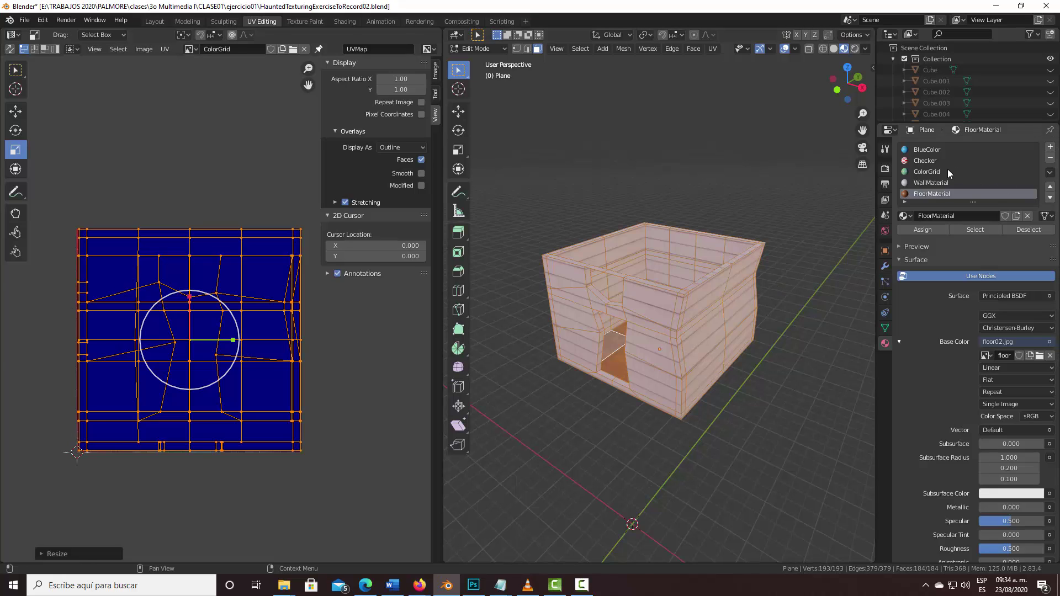
Step: Assign the ColorGrid material slot to the whole house and orbit to check the mapping
left_click(931, 174)
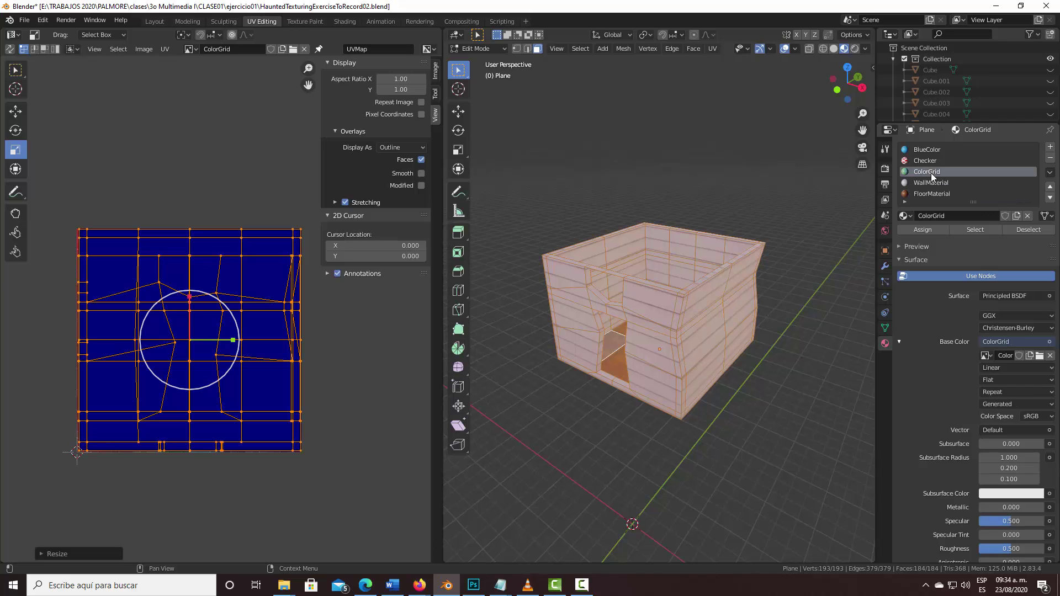
left_click(920, 230)
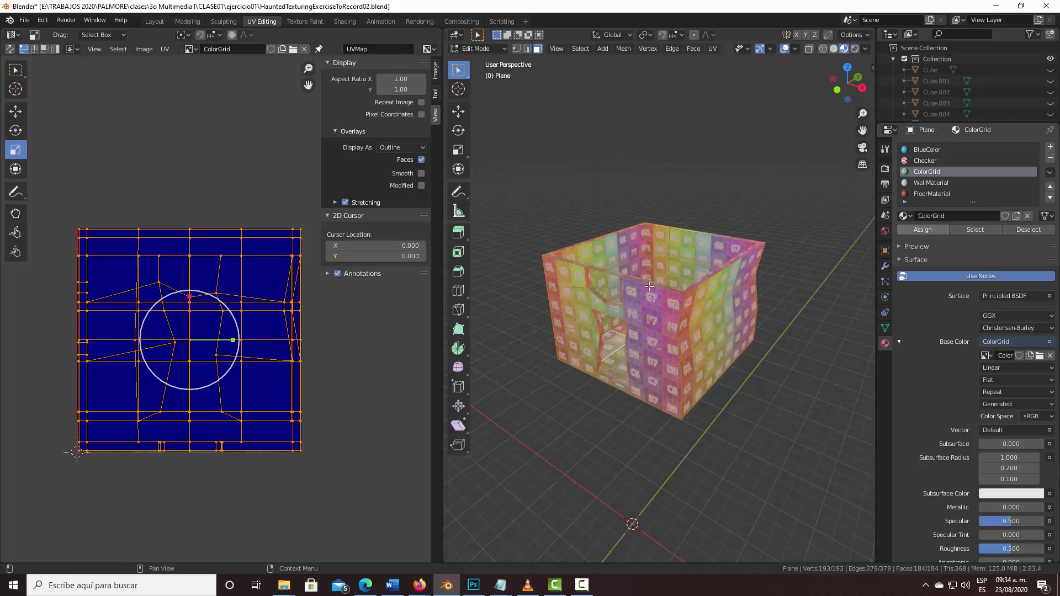
middle_click_drag(622, 163, 642, 199)
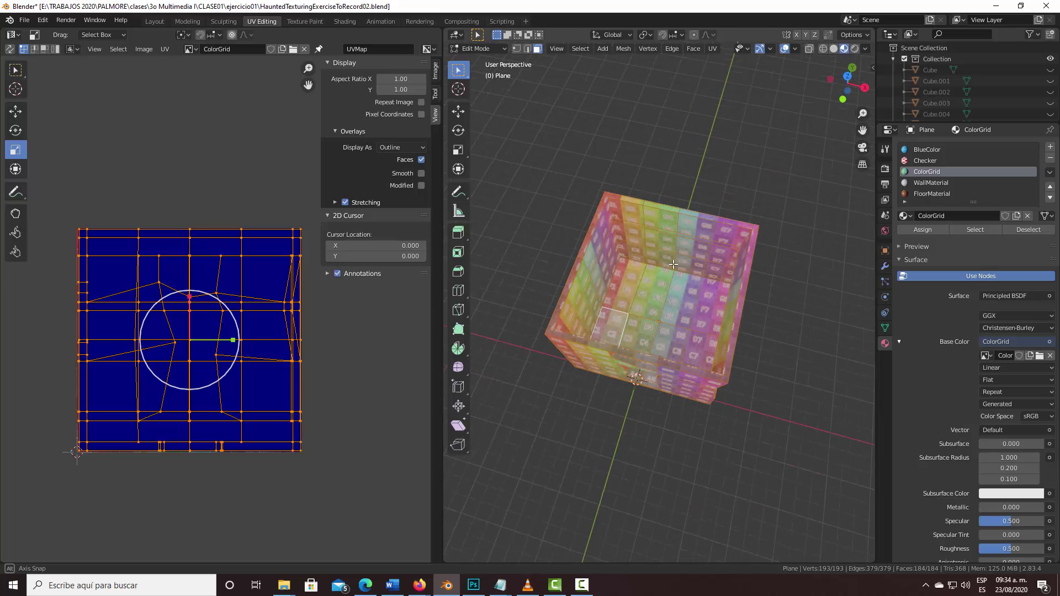